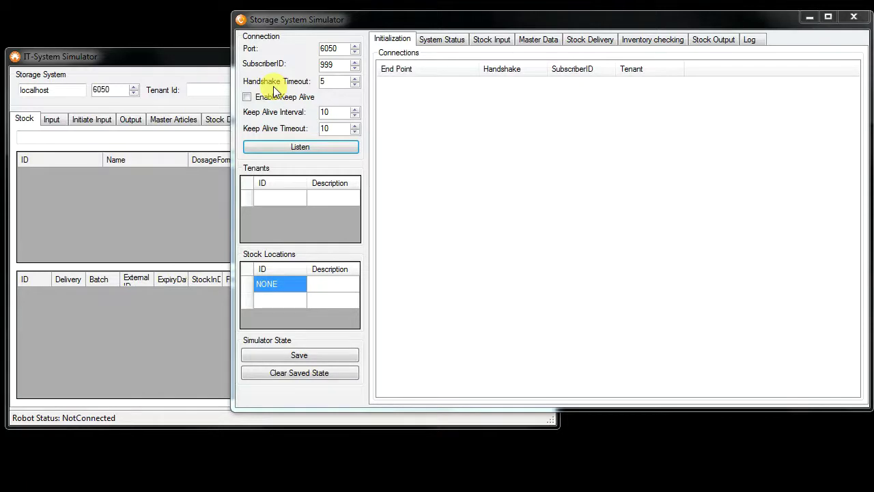
With a handshake timeout of 6, start the storage system listening and connect the IT-System Simulator to it on localhost port 6050
{"action": "left_click", "coordinate": [356, 78]}
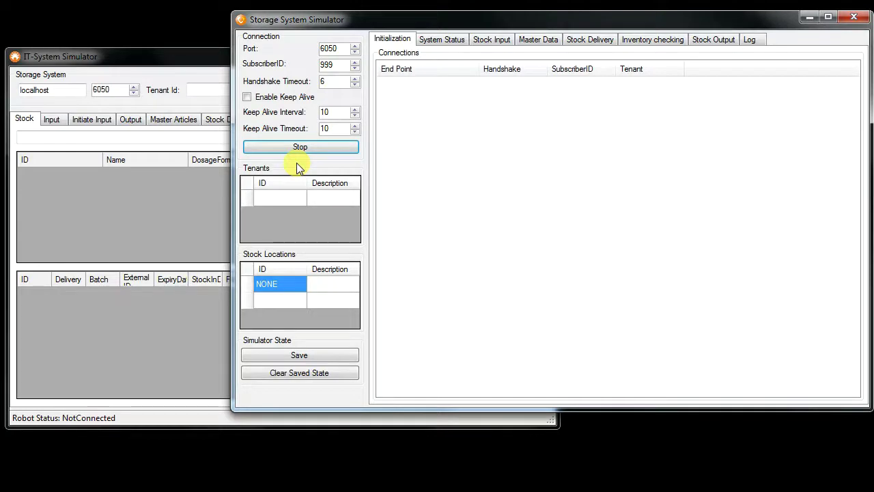
{"action": "left_click", "coordinate": [138, 60]}
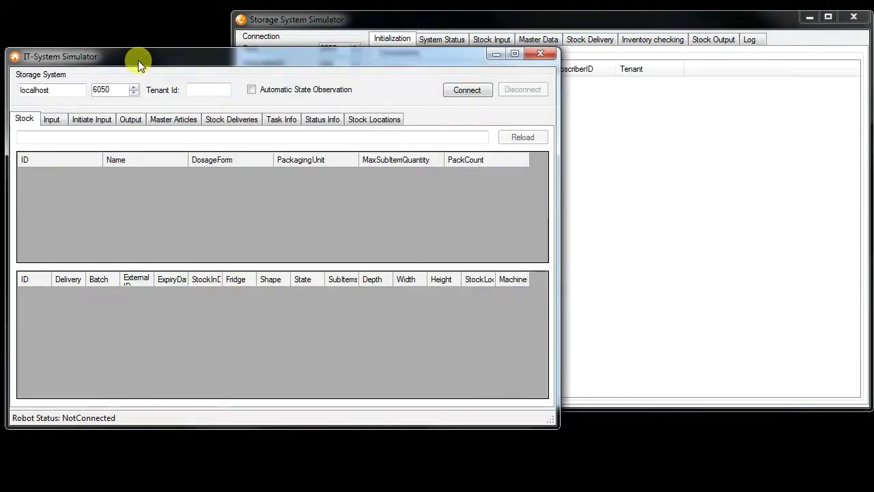
{"action": "left_click", "coordinate": [475, 89]}
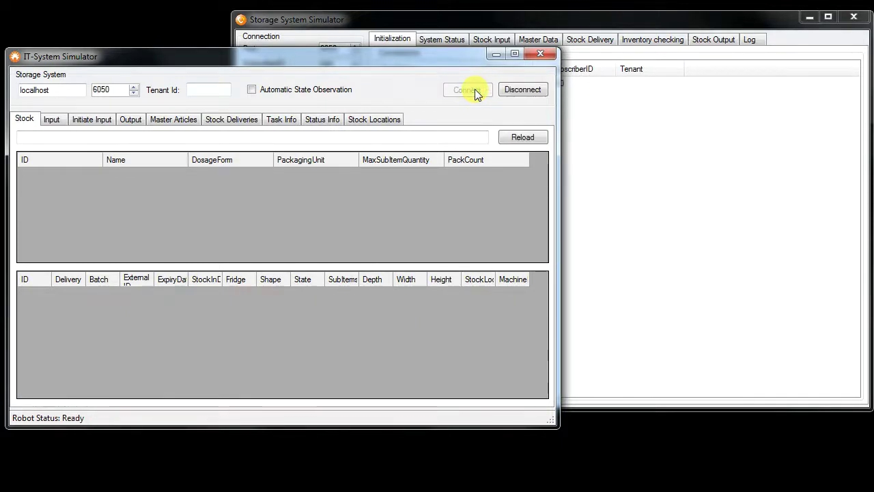
Check the connection in the Storage System Simulator and read the latest HelloRequest and HelloResponse messages in its log
{"action": "left_click", "coordinate": [438, 17]}
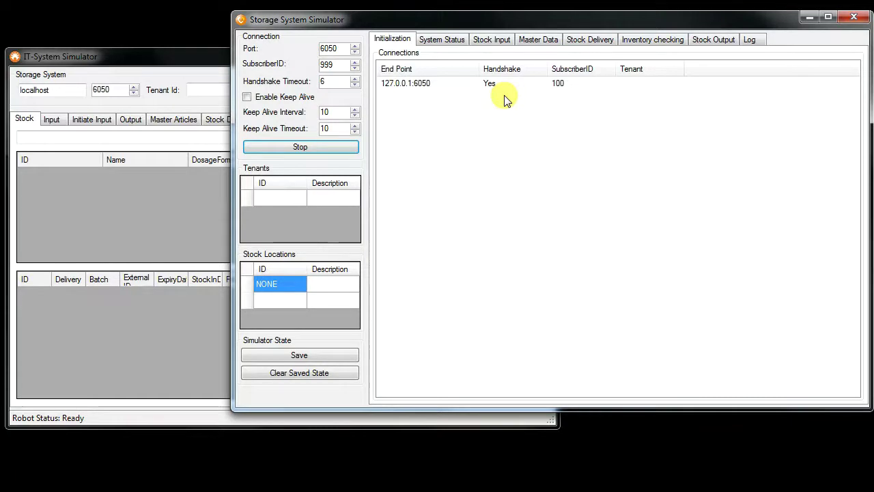
{"action": "left_click", "coordinate": [760, 40]}
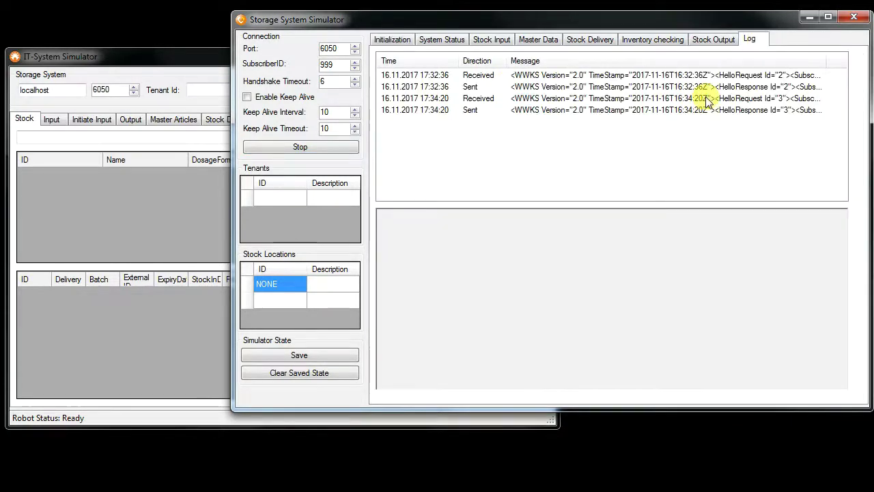
{"action": "left_click", "coordinate": [655, 101]}
{"action": "left_click", "coordinate": [660, 112]}
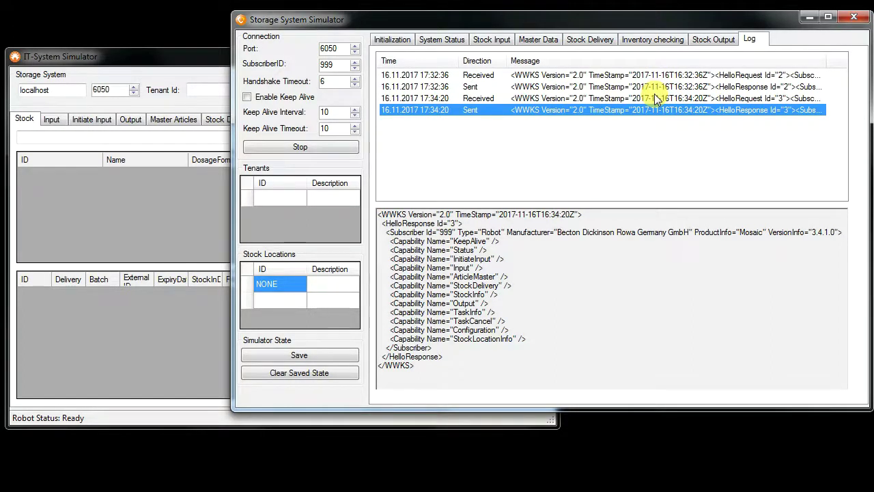
{"action": "left_click", "coordinate": [400, 39]}
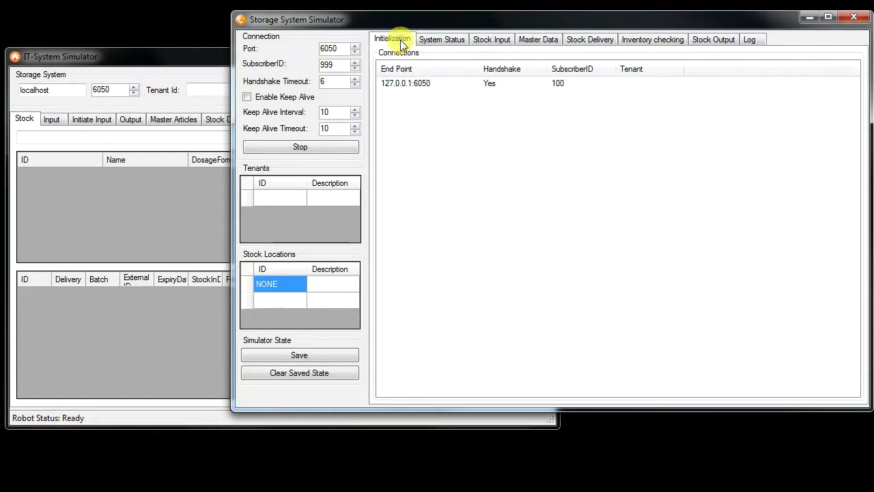
Add two StorageSystem components with the state Ready to the storage system's status
{"action": "left_click", "coordinate": [442, 41]}
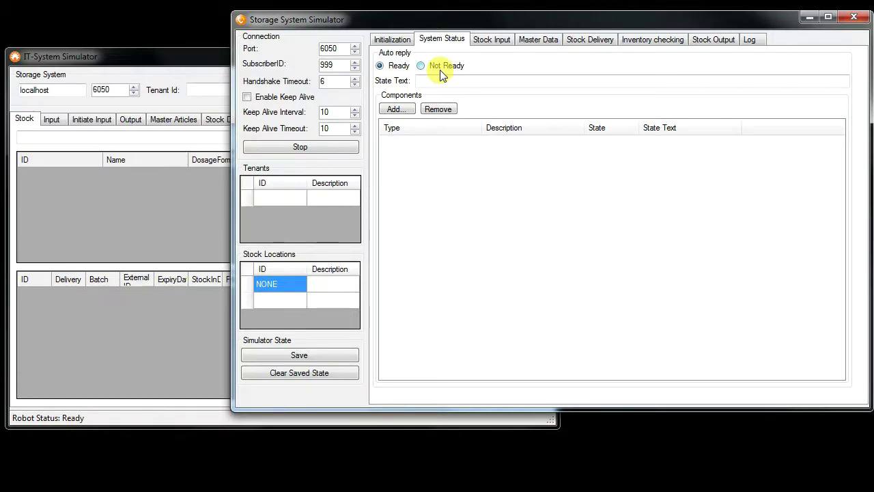
{"action": "left_click", "coordinate": [404, 109]}
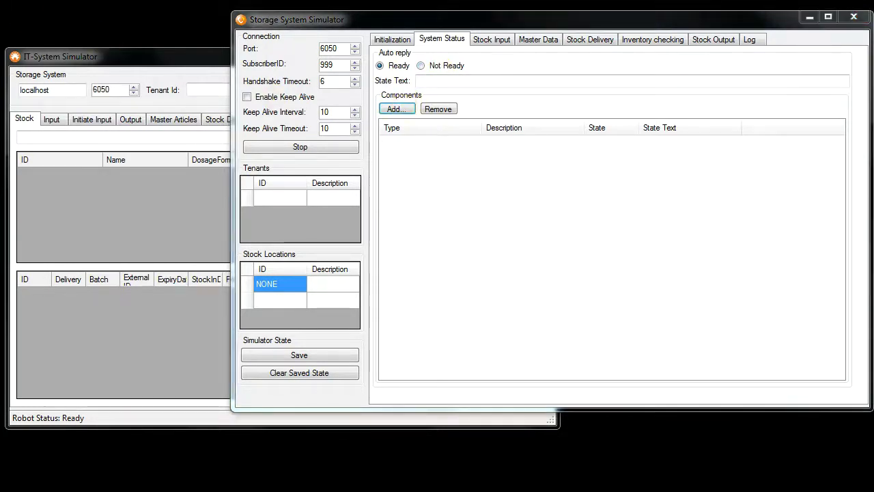
{"action": "left_click_drag", "start_coordinate": [444, 146], "coordinate": [505, 168]}
{"action": "left_click", "coordinate": [502, 205]}
{"action": "left_click", "coordinate": [524, 192]}
{"action": "left_click", "coordinate": [498, 269]}
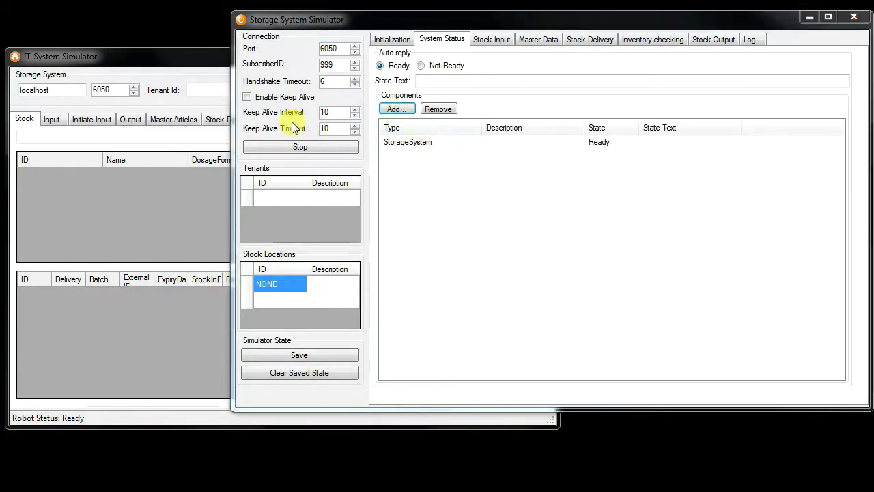
{"action": "left_click", "coordinate": [396, 109]}
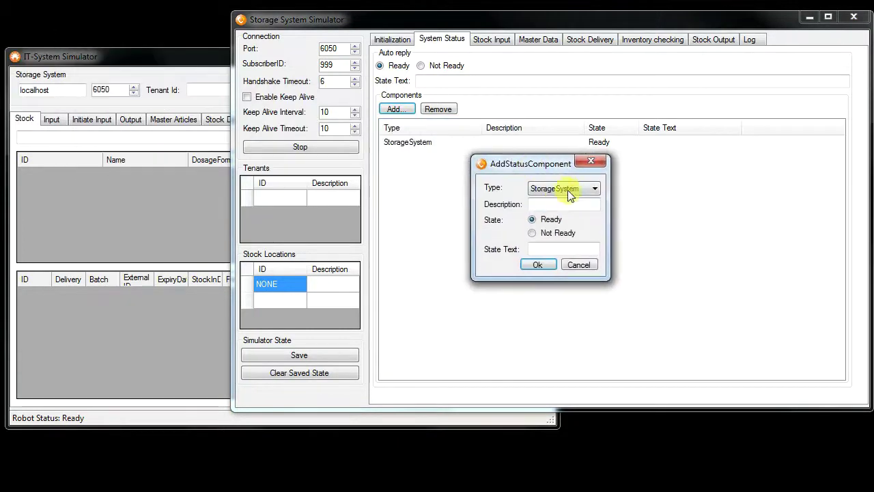
{"action": "left_click", "coordinate": [538, 265]}
Add a BoxSystem component with the state Not Ready to the storage system's status
{"action": "left_click", "coordinate": [395, 109]}
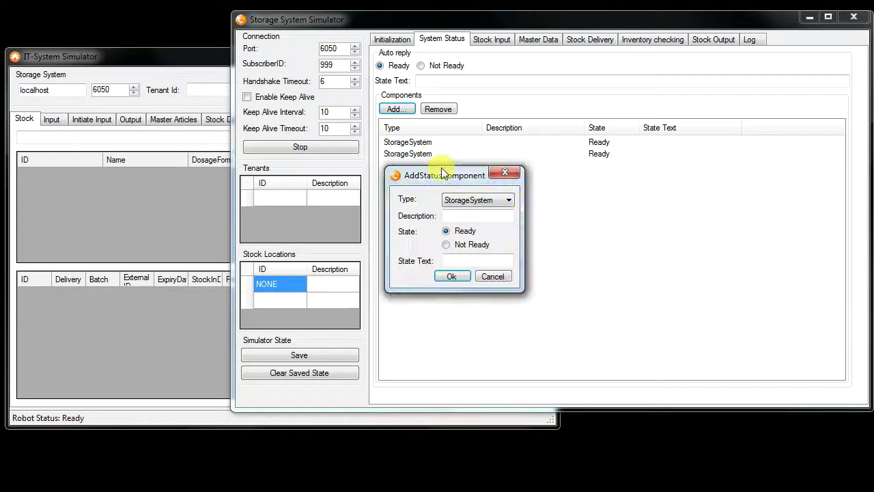
{"action": "left_click", "coordinate": [471, 195]}
{"action": "left_click", "coordinate": [478, 215]}
{"action": "left_click", "coordinate": [479, 215]}
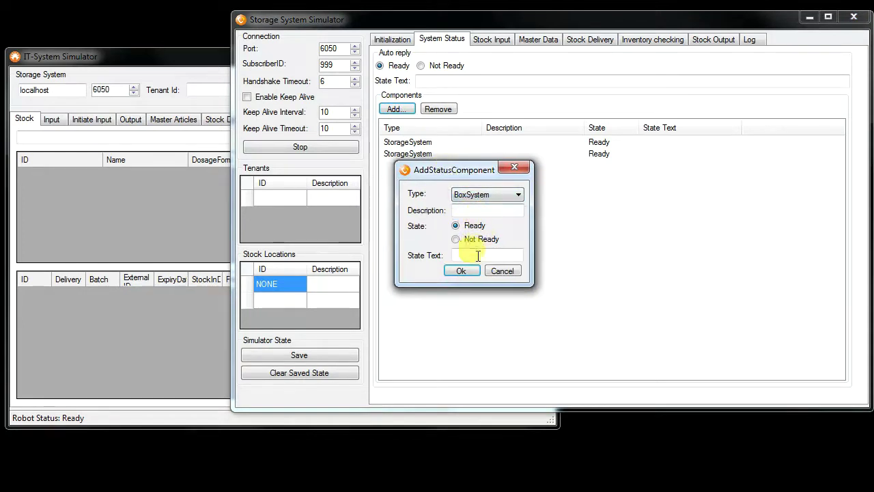
{"action": "left_click", "coordinate": [456, 239]}
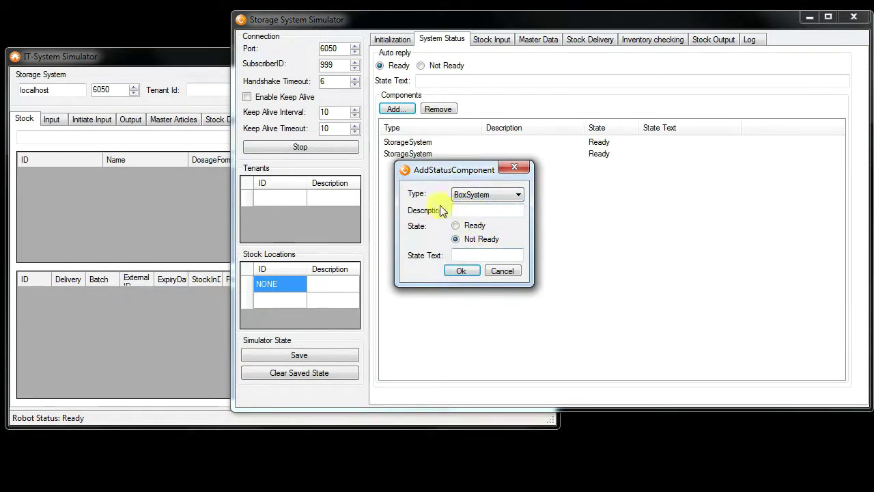
{"action": "left_click", "coordinate": [456, 272]}
Reload the component status information in the IT-System Simulator, then return to the Storage System Simulator
{"action": "left_click", "coordinate": [140, 59]}
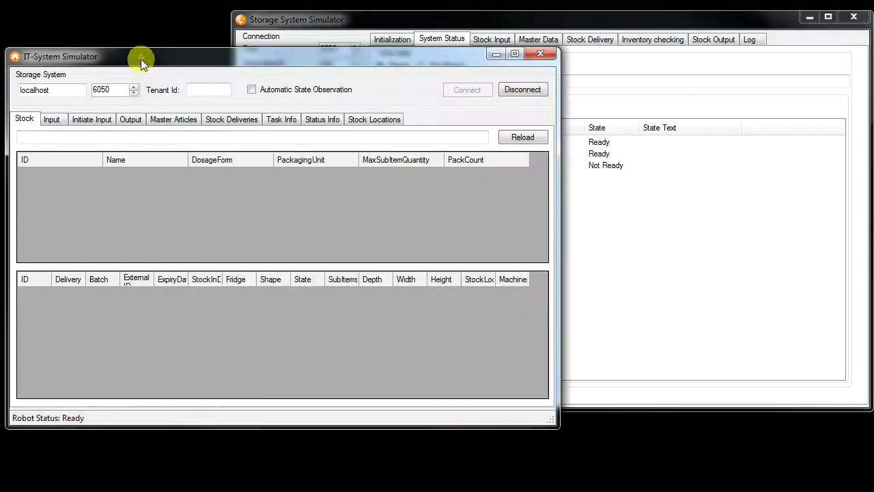
{"action": "left_click", "coordinate": [323, 121]}
{"action": "left_click", "coordinate": [522, 387]}
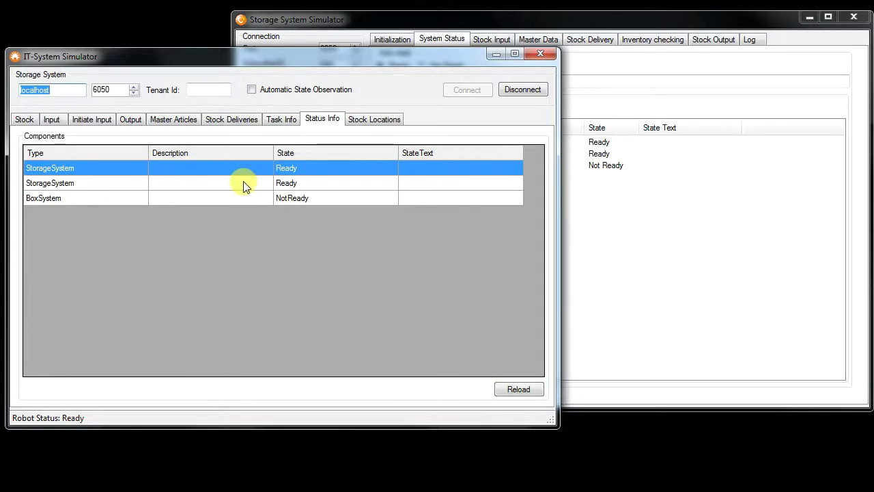
{"action": "left_click", "coordinate": [809, 48]}
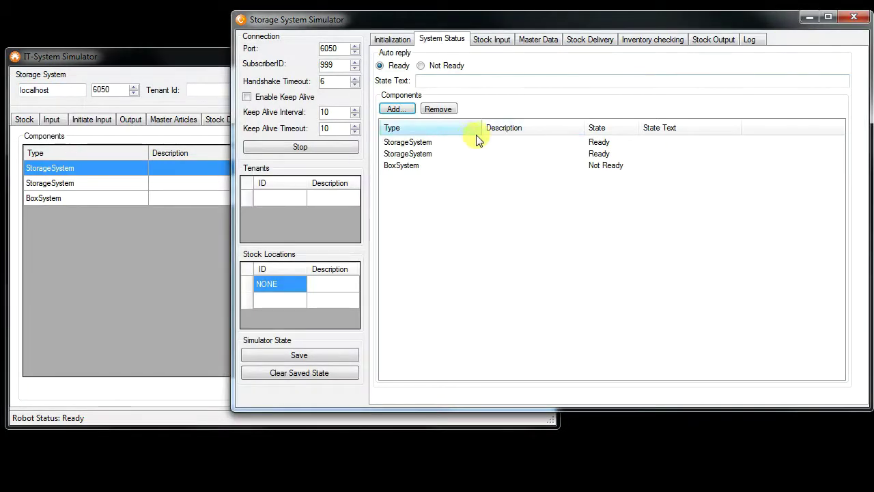
Enter a stock input pack with scan code 1111234 and delivery number 24342342, and scan it
{"action": "left_click", "coordinate": [487, 41]}
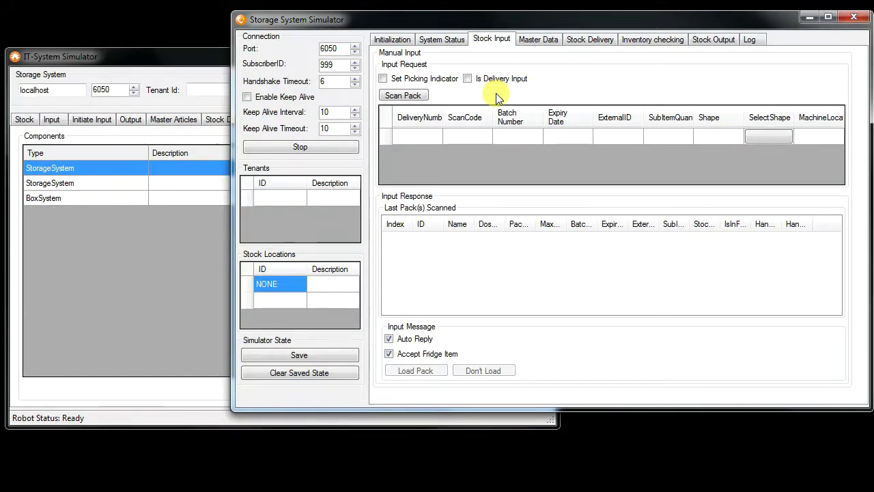
{"action": "left_click", "coordinate": [482, 140]}
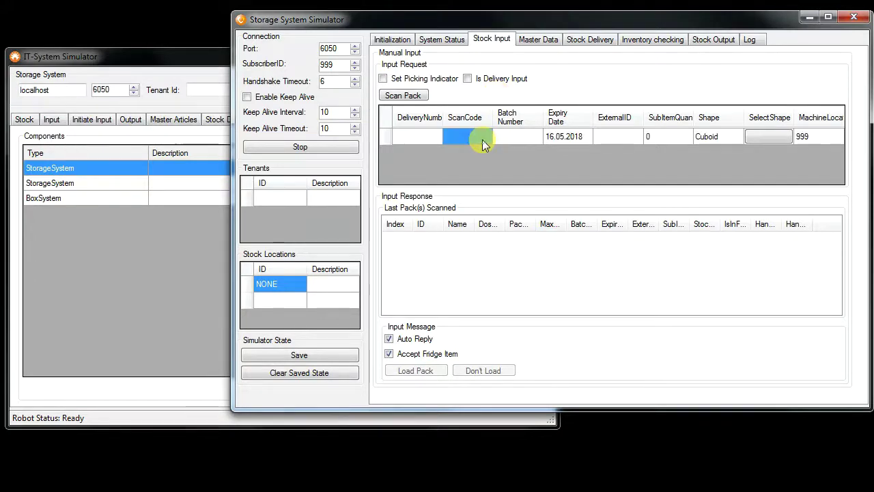
{"action": "left_click", "coordinate": [466, 135]}
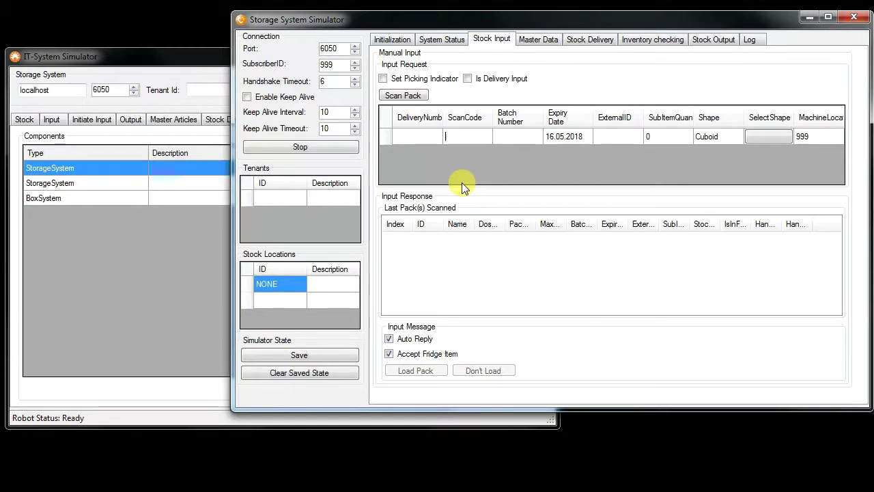
{"action": "type", "text": "1111234"}
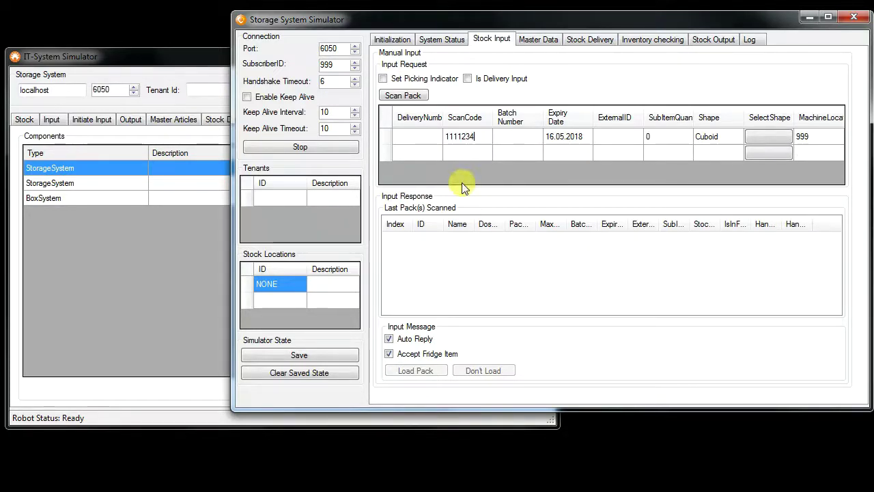
{"action": "left_click", "coordinate": [410, 136]}
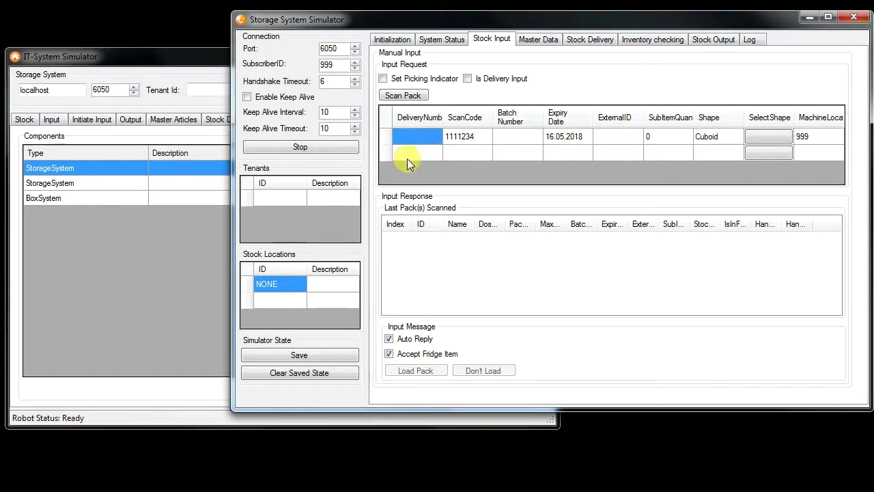
{"action": "type", "text": "2"}
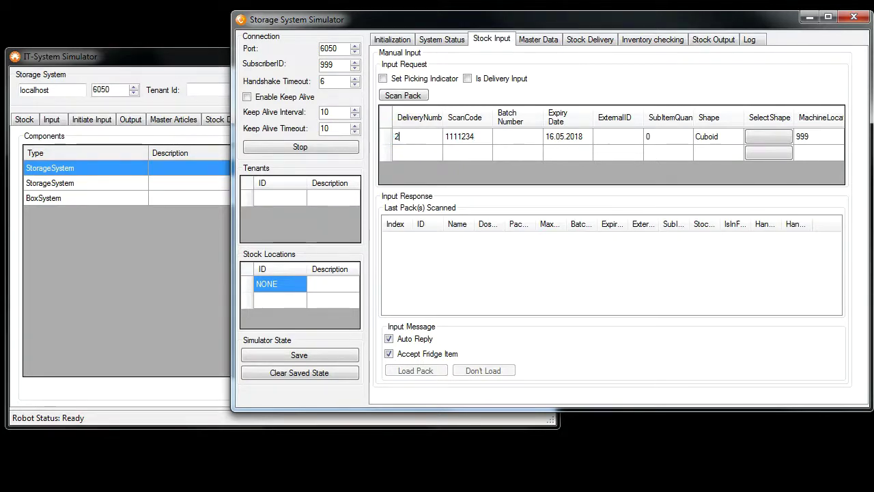
{"action": "type", "text": "4342342"}
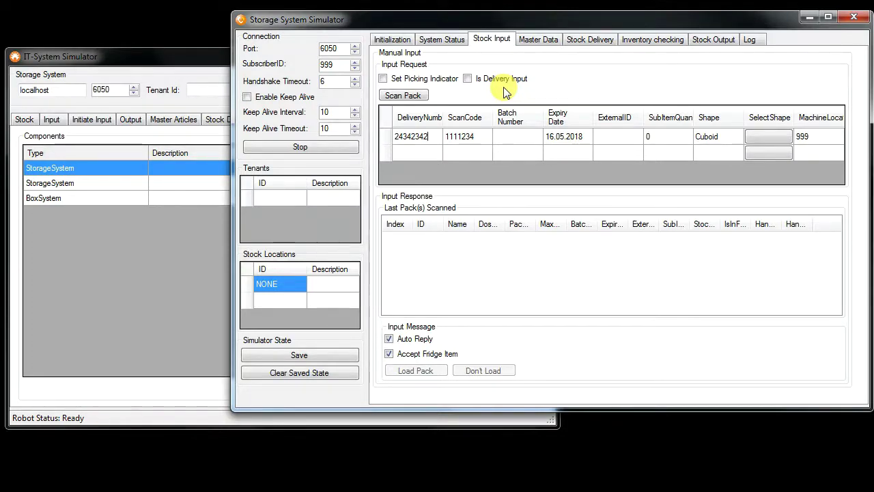
{"action": "left_click", "coordinate": [407, 96]}
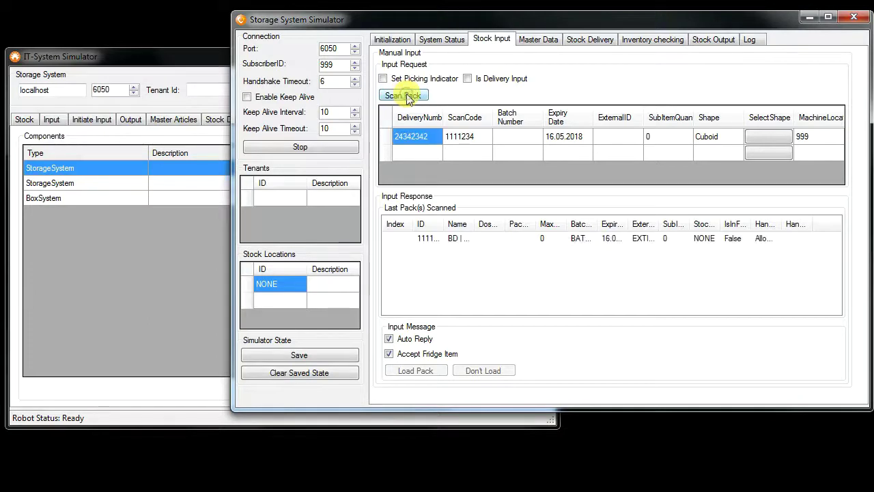
Review the input activities in the IT-System Simulator and widen the handling input column of the storage system's scanned pack list
{"action": "left_click", "coordinate": [52, 120]}
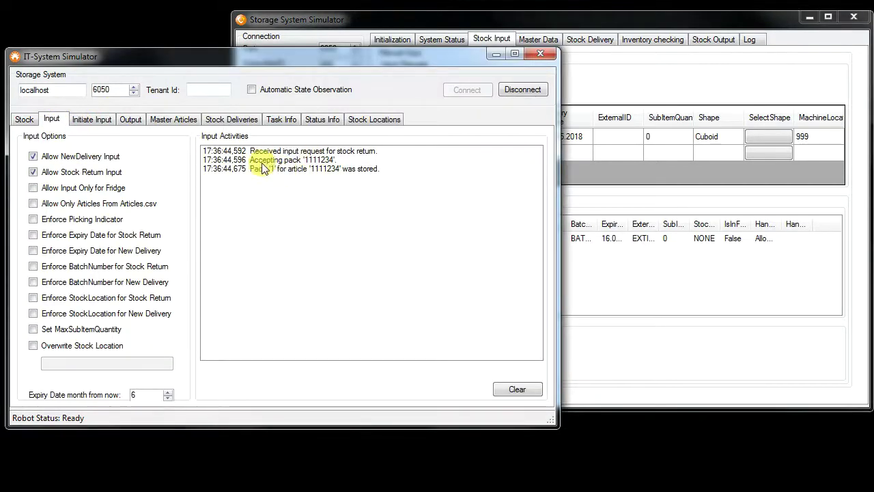
{"action": "left_click", "coordinate": [614, 80]}
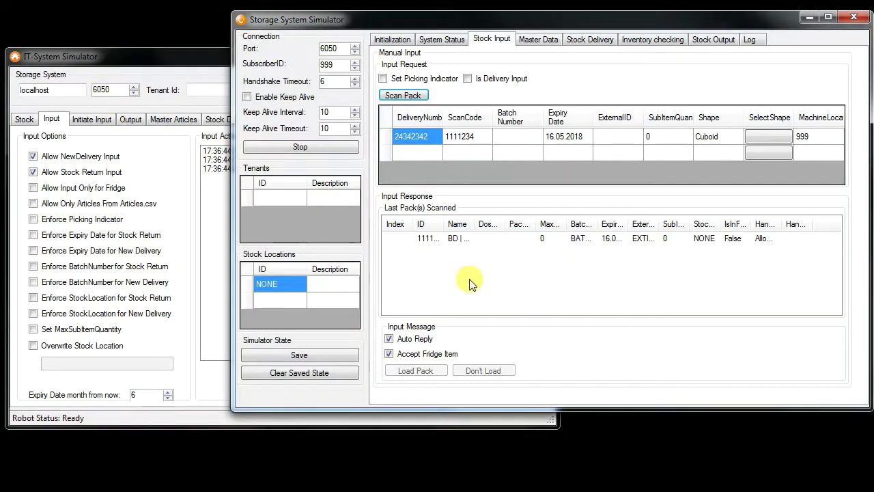
{"action": "left_click_drag", "start_coordinate": [786, 217], "coordinate": [822, 222]}
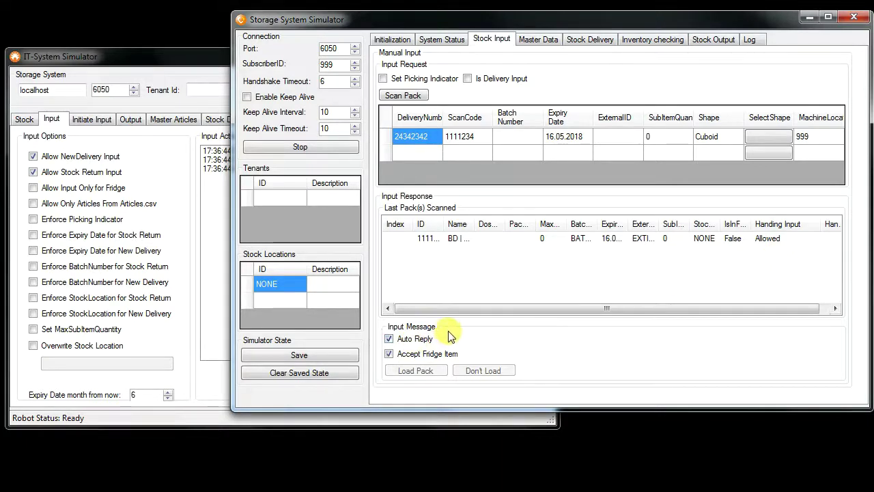
Disable Auto Reply for input messages, scan the pack again and decline loading it
{"action": "left_click", "coordinate": [411, 341]}
{"action": "left_click", "coordinate": [402, 95]}
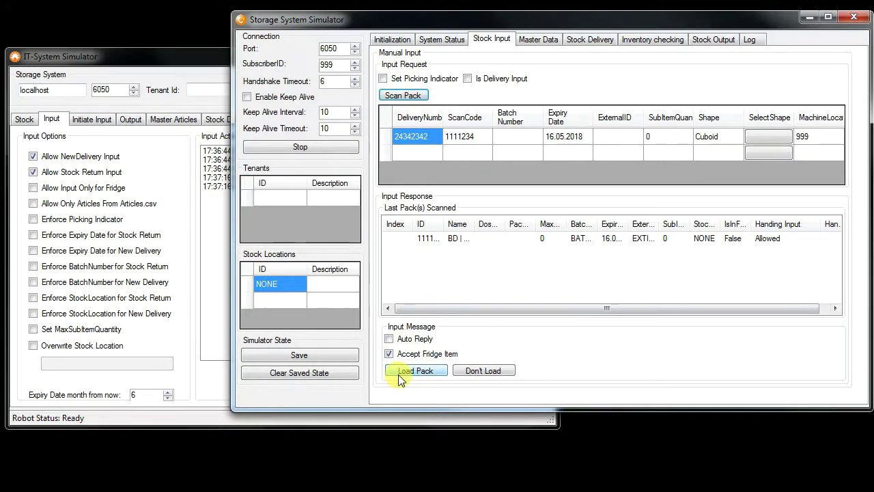
{"action": "left_click", "coordinate": [495, 370]}
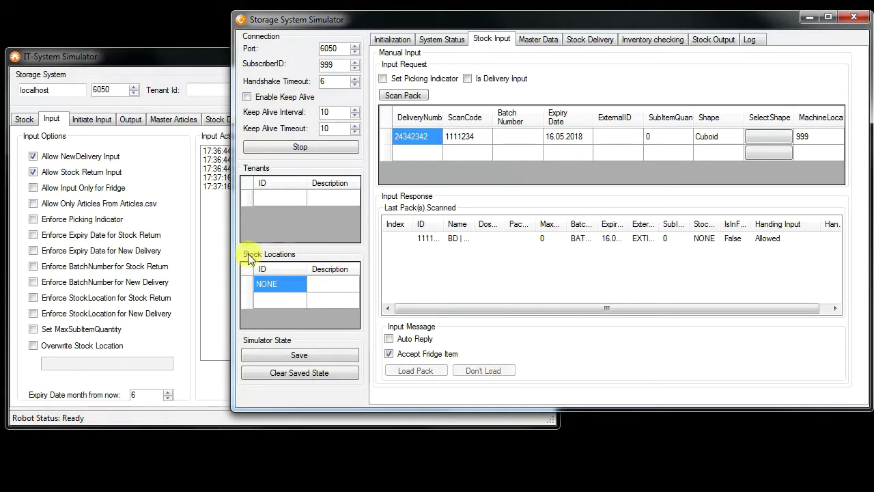
Check the IT-System Simulator's input activities and the latest InputMessage in the storage system log, then return to stock input
{"action": "left_click", "coordinate": [211, 258]}
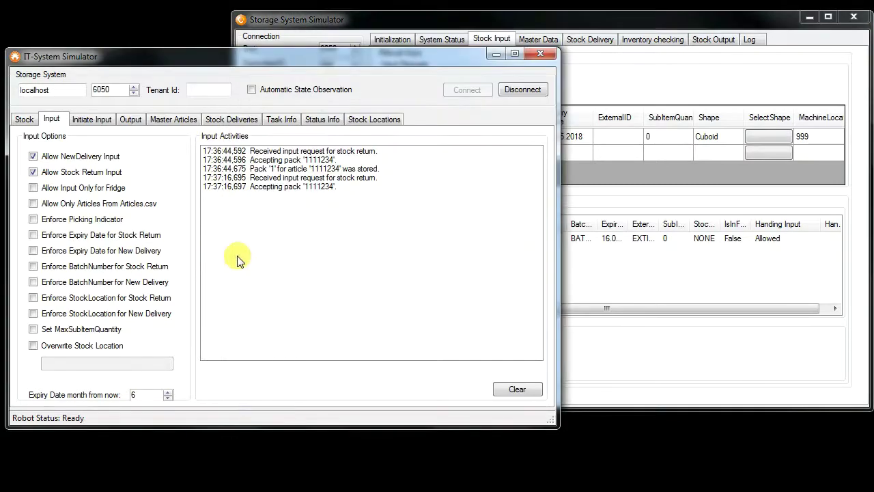
{"action": "left_click", "coordinate": [660, 276]}
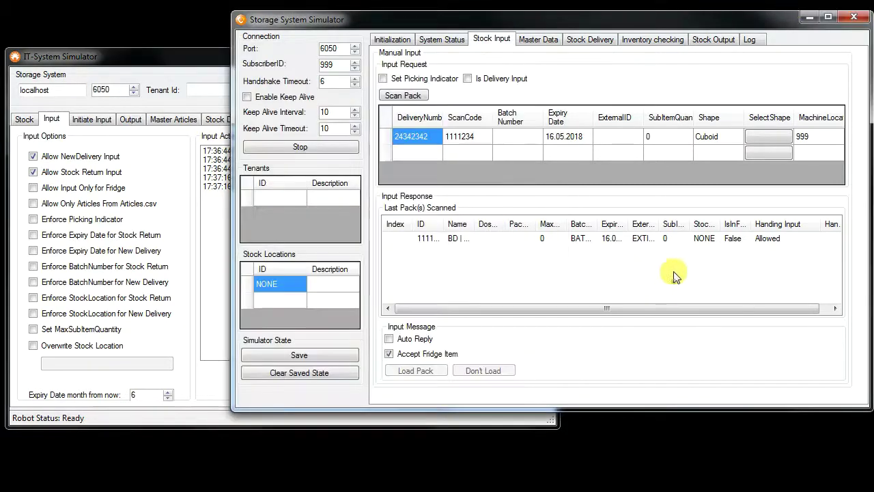
{"action": "left_click", "coordinate": [750, 39]}
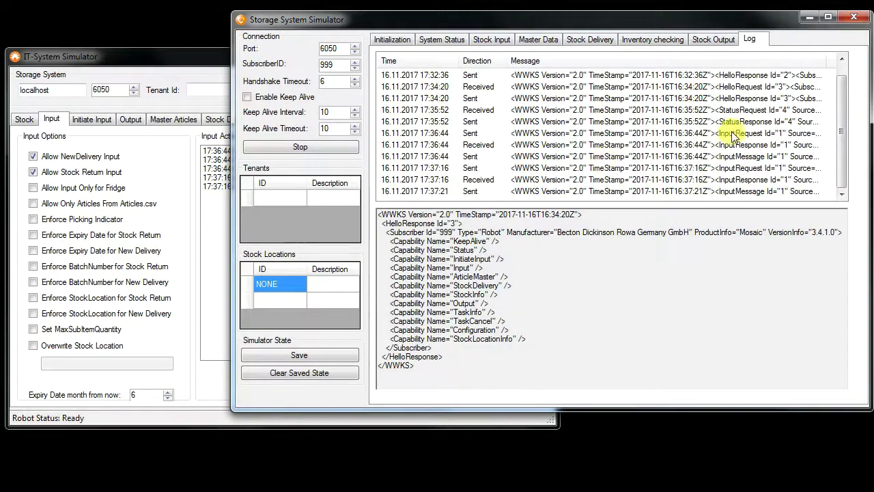
{"action": "left_click", "coordinate": [723, 192]}
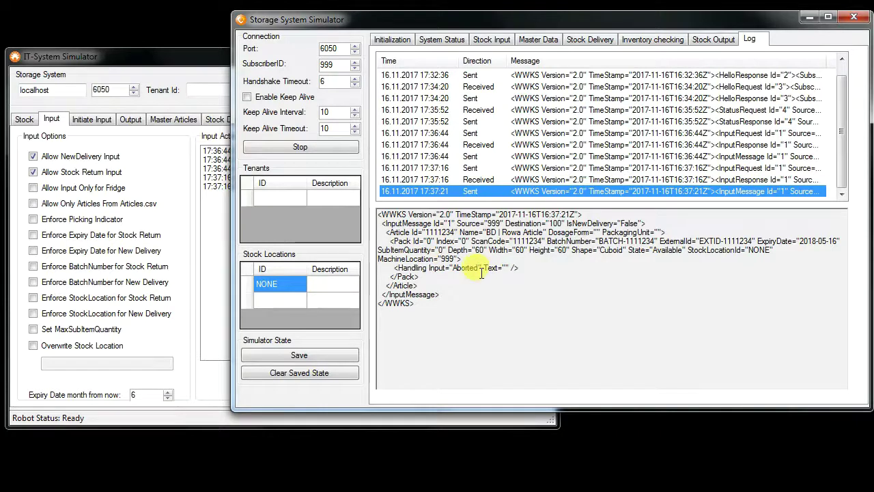
{"action": "left_click", "coordinate": [480, 39]}
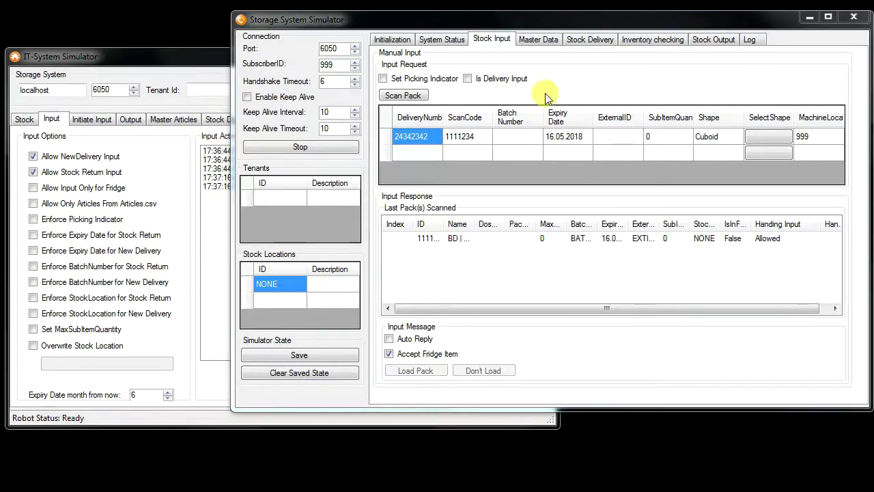
Look over the storage system's master data and stock delivery settings, then return to stock input
{"action": "left_click", "coordinate": [532, 42]}
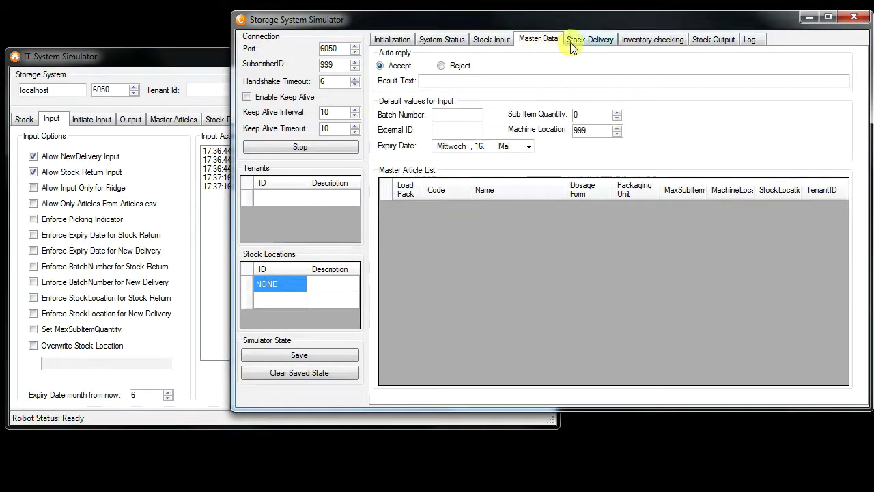
{"action": "left_click", "coordinate": [582, 43]}
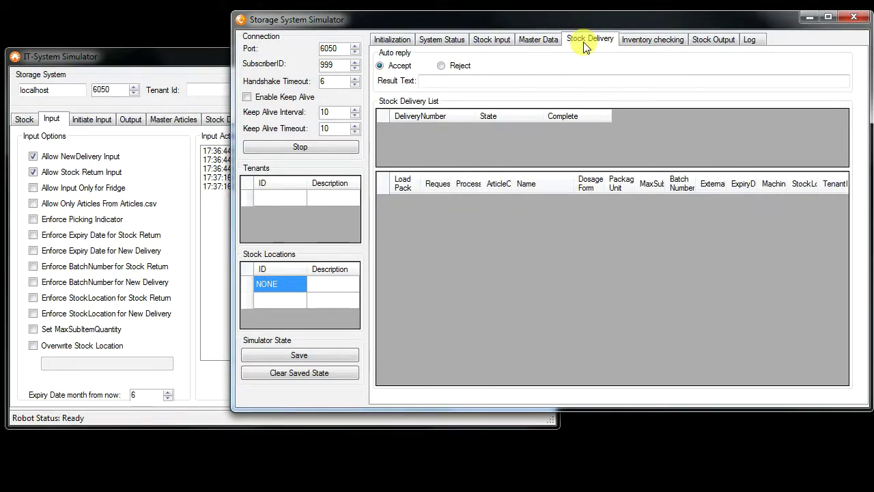
{"action": "left_click", "coordinate": [539, 41]}
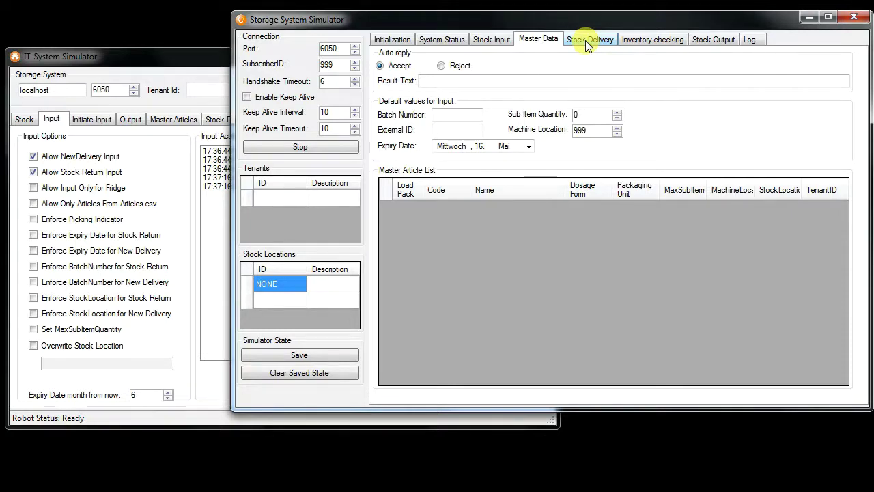
{"action": "left_click", "coordinate": [489, 40]}
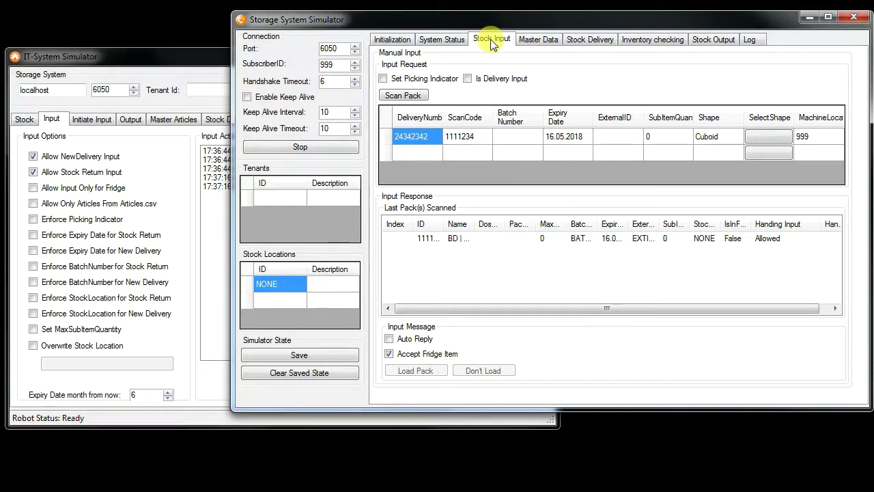
Check article 1111234 in the inventory, then enable Auto Reply for input messages and scan the stock input pack again
{"action": "left_click", "coordinate": [662, 42]}
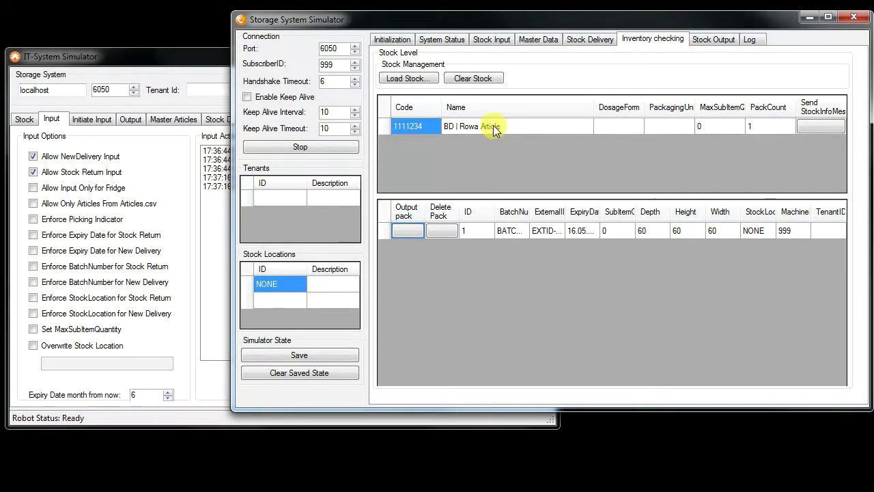
{"action": "left_click", "coordinate": [402, 129]}
{"action": "left_click", "coordinate": [490, 41]}
{"action": "left_click", "coordinate": [388, 339]}
{"action": "left_click", "coordinate": [401, 97]}
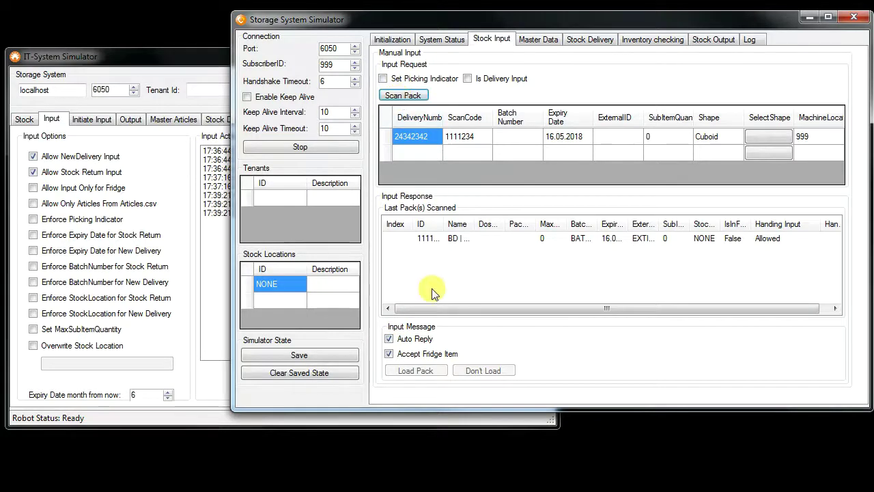
Send a StockInfoMessage for article 1111234 from the inventory and examine the message in the log
{"action": "left_click", "coordinate": [652, 39]}
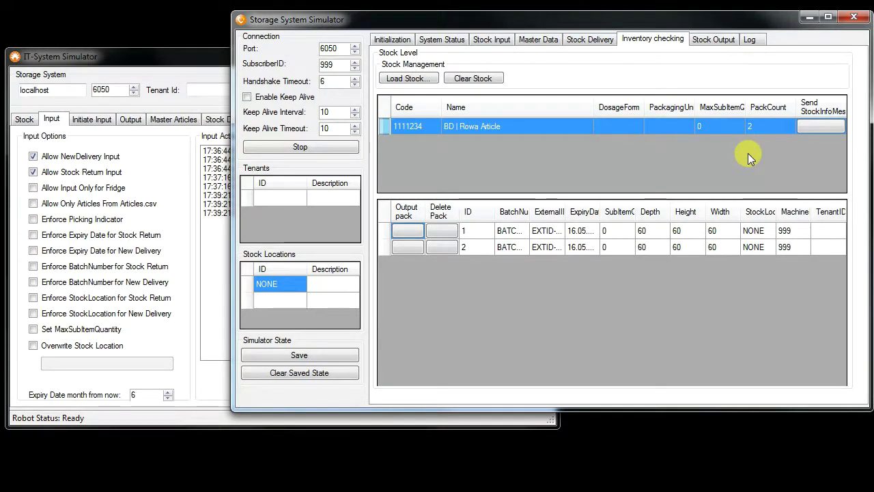
{"action": "left_click", "coordinate": [821, 127]}
{"action": "left_click", "coordinate": [749, 39]}
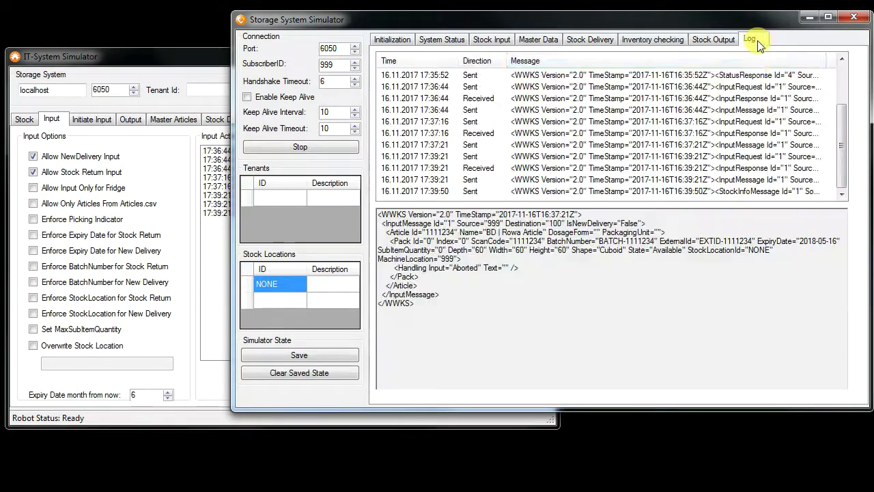
{"action": "left_click", "coordinate": [752, 191]}
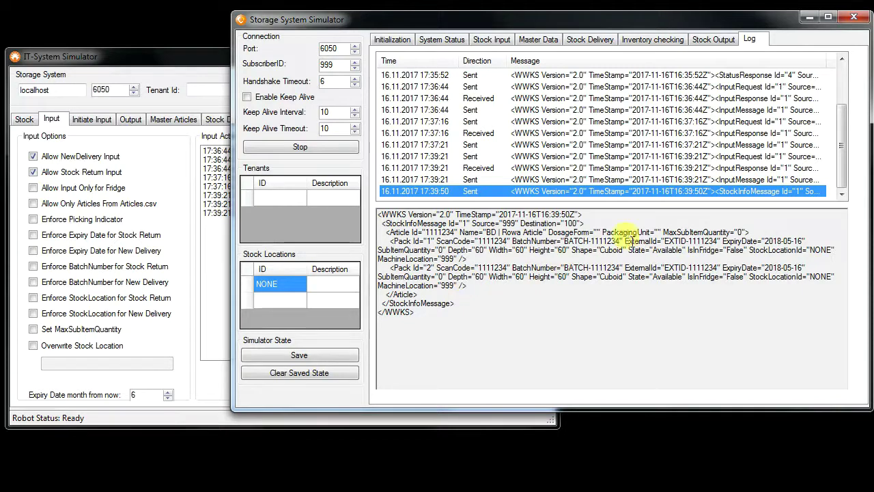
Output pack 1 of article 1111234 from the inventory and examine the resulting OutputMessage in the log
{"action": "left_click", "coordinate": [647, 39]}
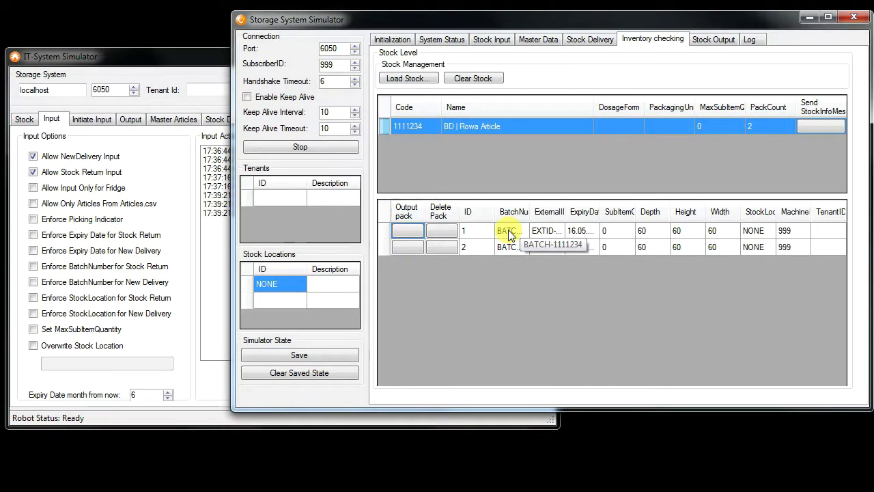
{"action": "left_click", "coordinate": [750, 39]}
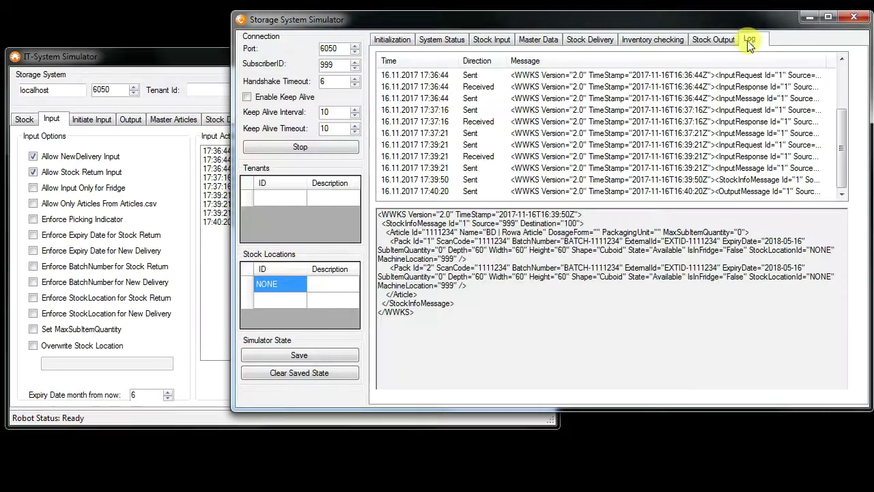
{"action": "left_click", "coordinate": [736, 192]}
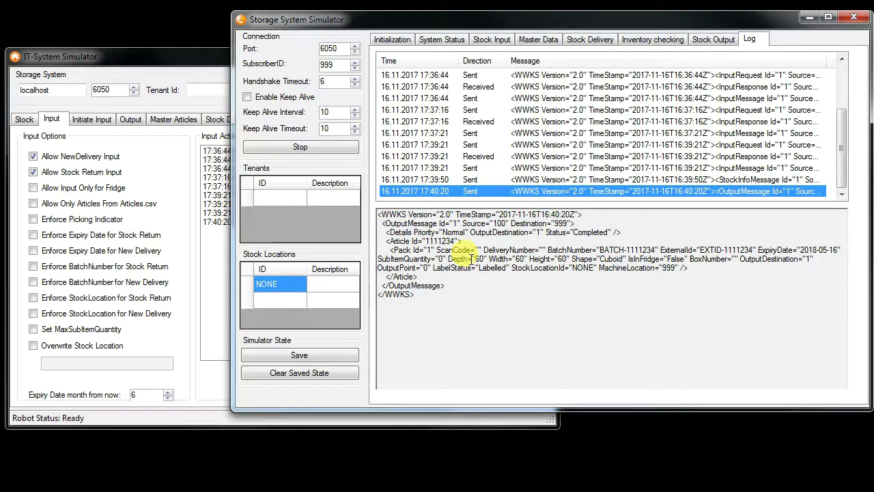
Load the inventory from "storage simulator stock sample.csv" and inspect the packs of Test item 2
{"action": "left_click", "coordinate": [648, 40]}
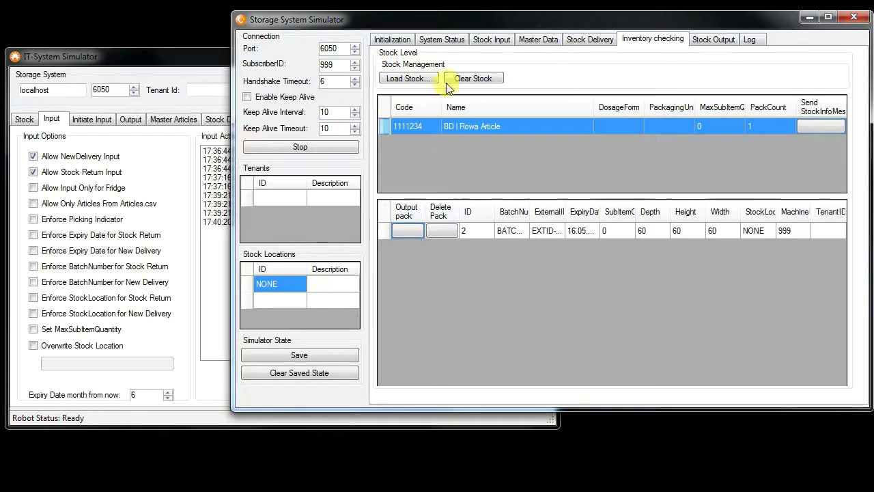
{"action": "left_click", "coordinate": [409, 79]}
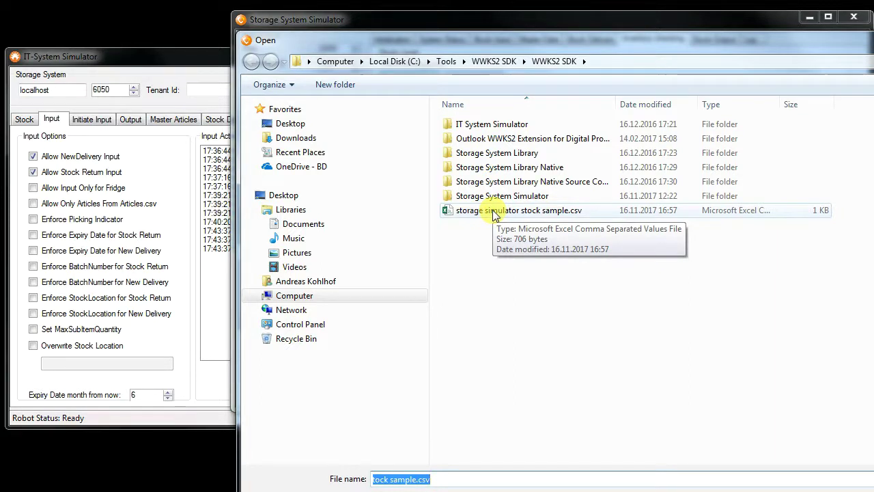
{"action": "double_click", "coordinate": [496, 211]}
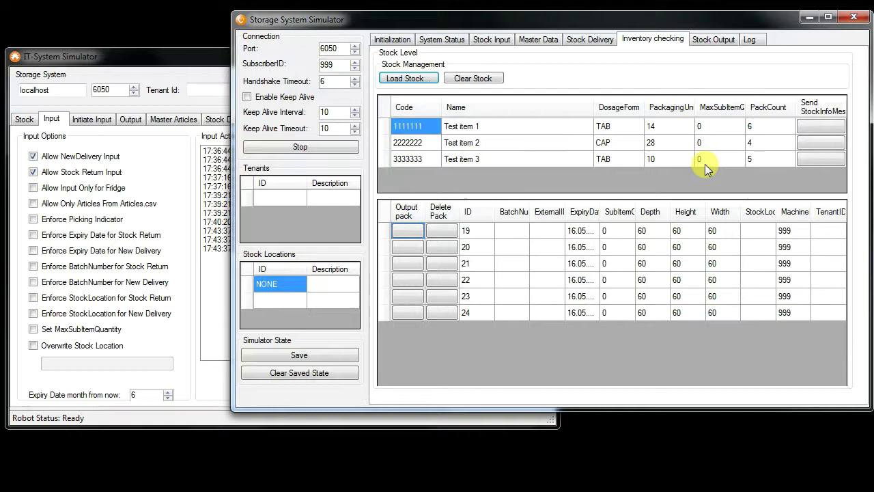
{"action": "left_click", "coordinate": [422, 142]}
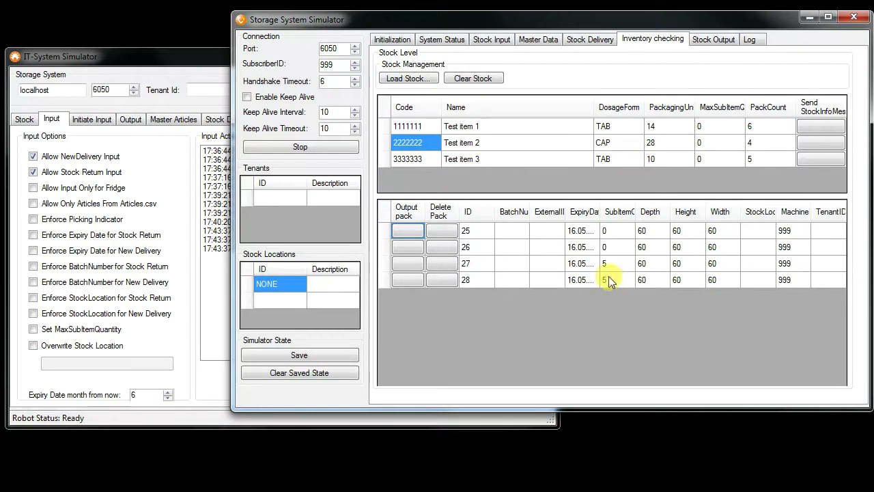
Clear the storage system's stock and load it again from "storage simulator stock sample.csv"
{"action": "left_click", "coordinate": [482, 82]}
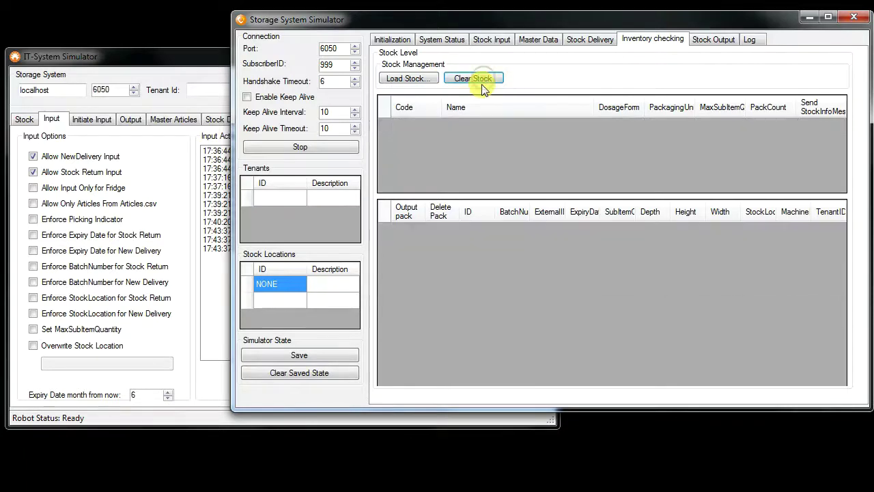
{"action": "left_click", "coordinate": [408, 77]}
{"action": "left_click", "coordinate": [517, 213]}
{"action": "double_click", "coordinate": [517, 213]}
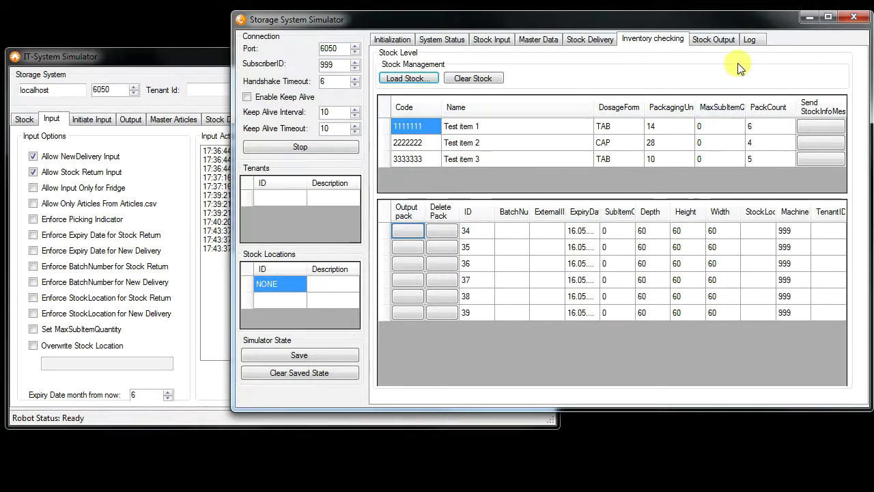
Compare the stock output settings with the inventory and set the output result to According to Stock (updates stock)
{"action": "left_click", "coordinate": [715, 40]}
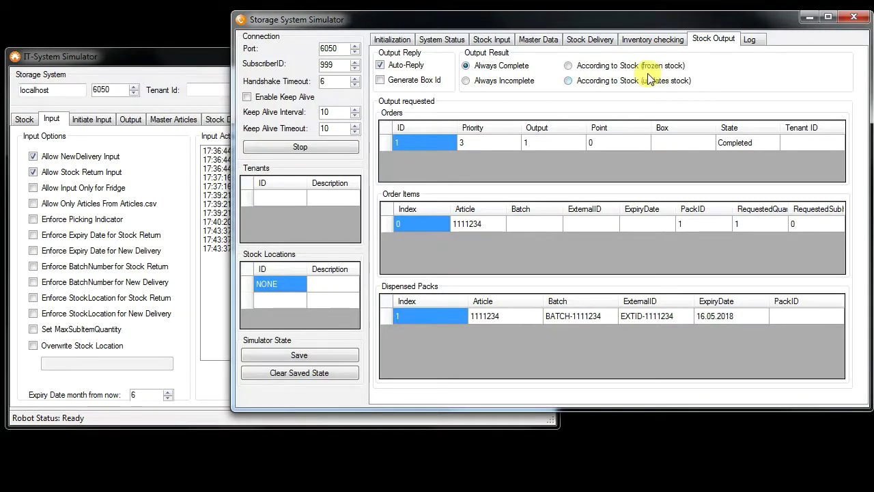
{"action": "left_click", "coordinate": [652, 39]}
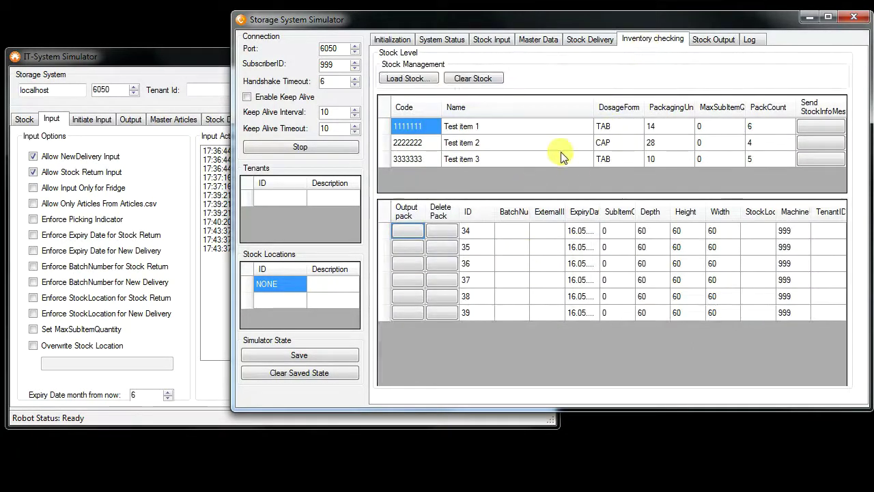
{"action": "left_click", "coordinate": [712, 39]}
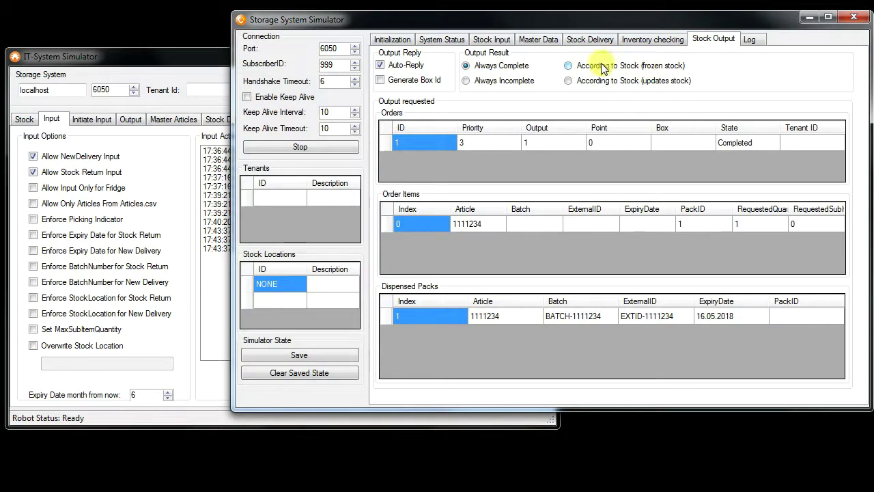
{"action": "left_click", "coordinate": [591, 82]}
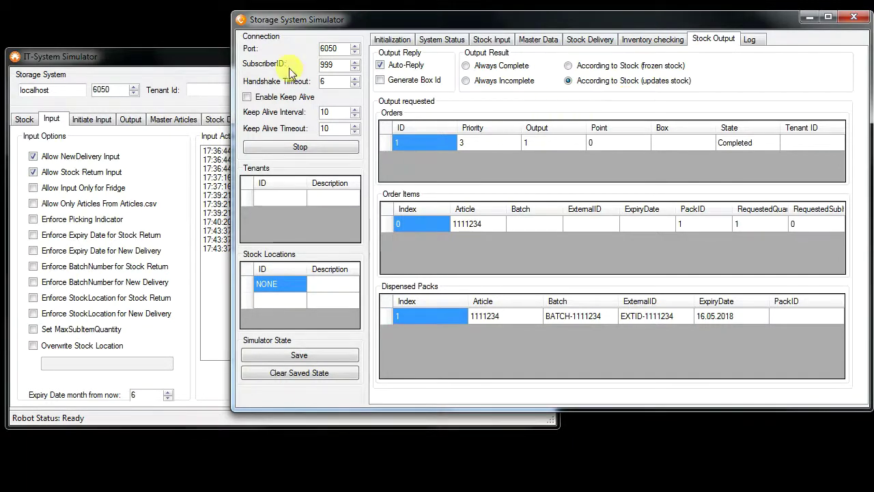
{"action": "left_click", "coordinate": [215, 56]}
{"action": "left_click", "coordinate": [127, 119]}
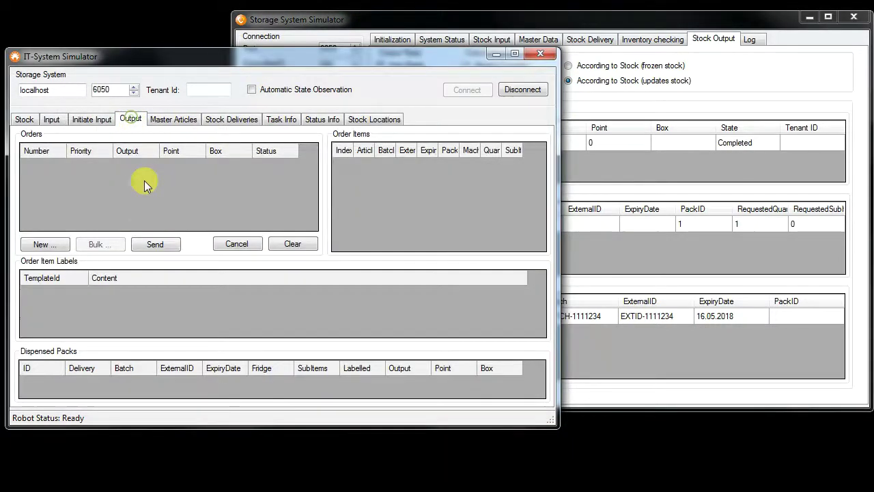
{"action": "left_click", "coordinate": [41, 245]}
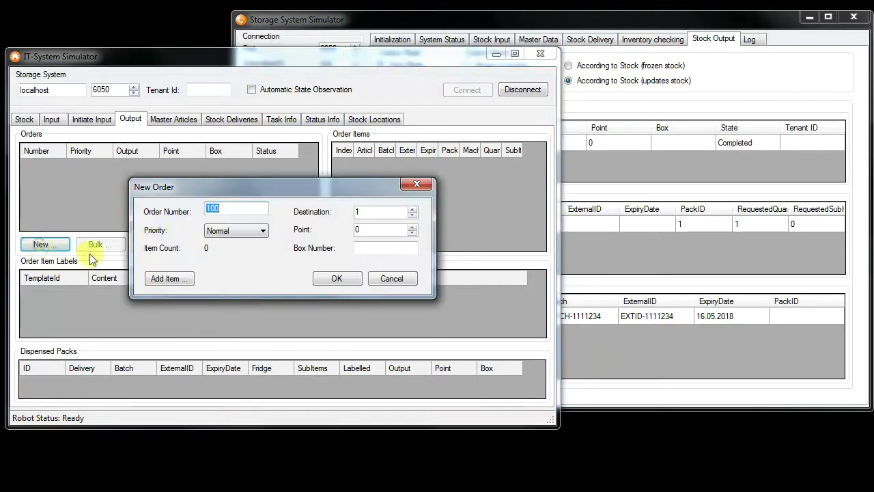
{"action": "left_click", "coordinate": [169, 278]}
{"action": "left_click", "coordinate": [283, 153]}
{"action": "left_click", "coordinate": [238, 164]}
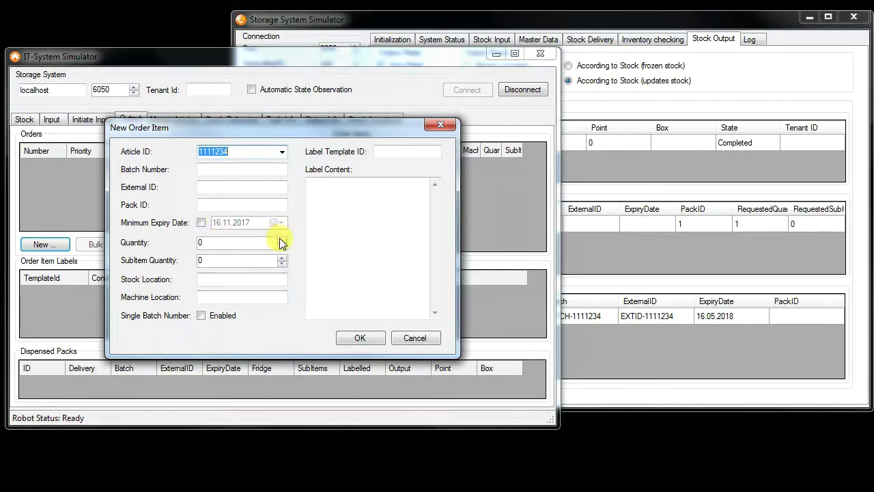
{"action": "left_click", "coordinate": [414, 337]}
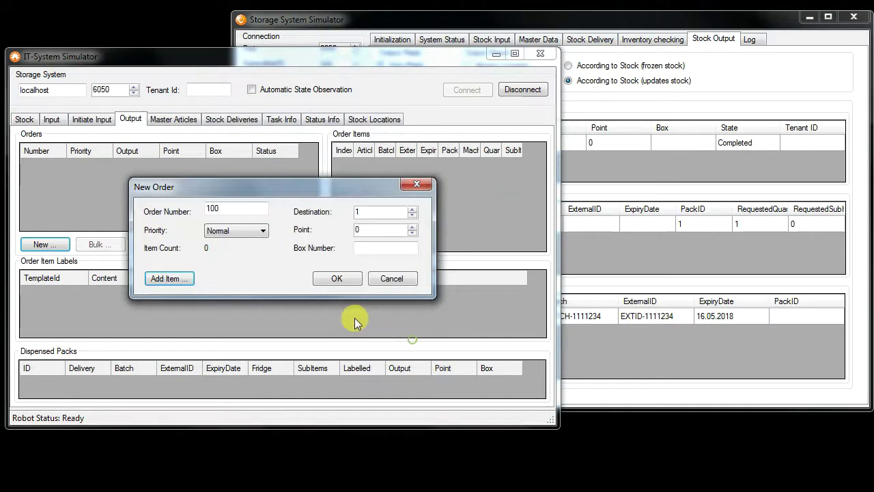
{"action": "left_click", "coordinate": [389, 281]}
Reload the stock list in the IT-System Simulator
{"action": "left_click", "coordinate": [59, 121]}
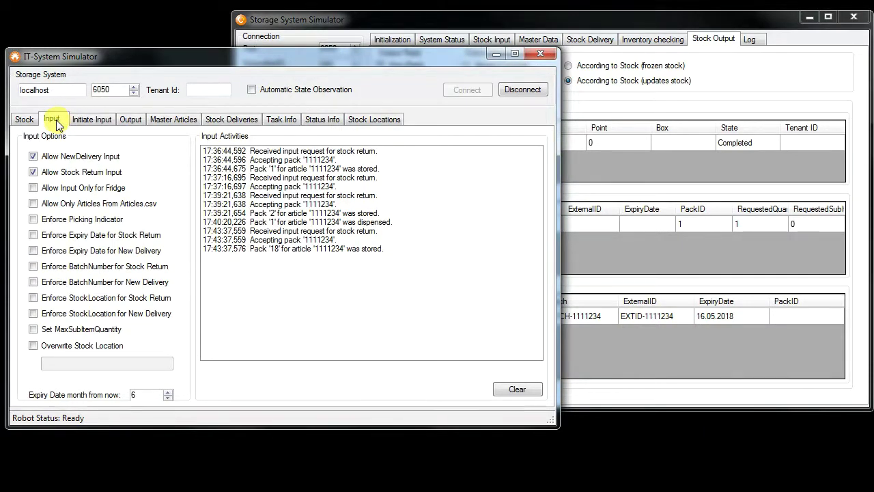
{"action": "left_click", "coordinate": [24, 120]}
{"action": "left_click", "coordinate": [527, 138]}
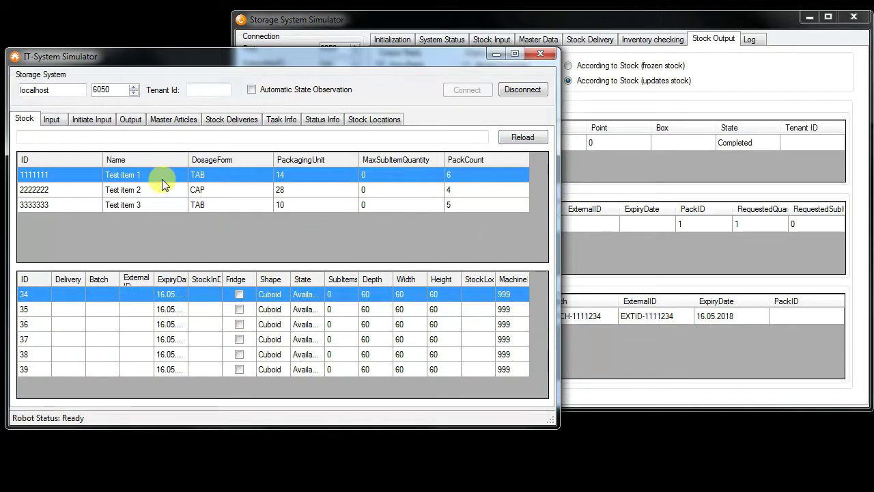
Create a normal-priority output order to destination 1 with one item: article 1111111, quantity 2
{"action": "left_click", "coordinate": [127, 120]}
{"action": "left_click", "coordinate": [47, 245]}
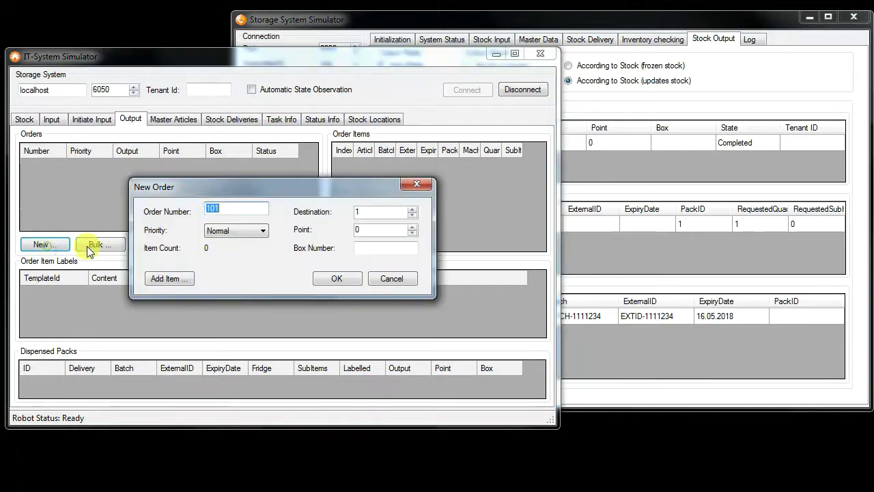
{"action": "left_click", "coordinate": [173, 281]}
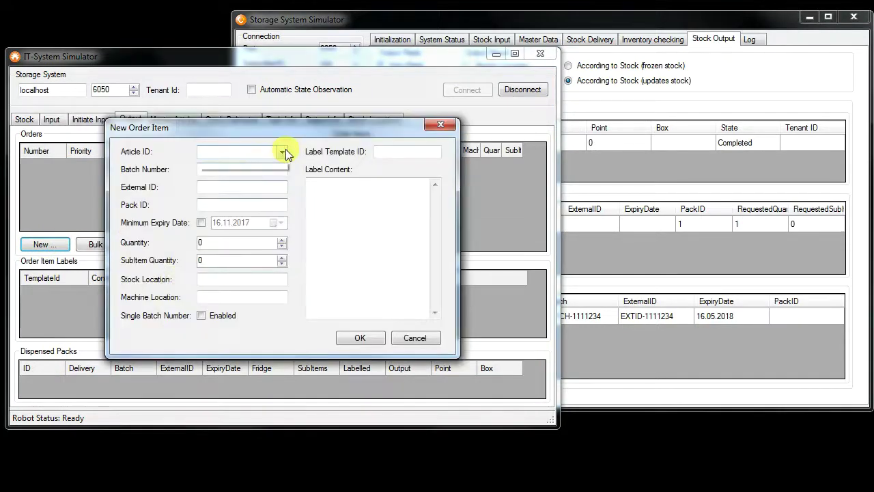
{"action": "left_click", "coordinate": [282, 152]}
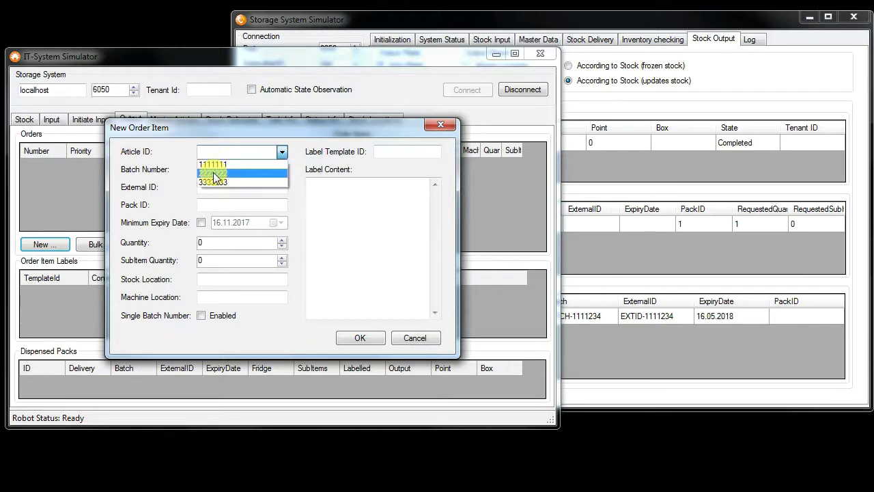
{"action": "left_click", "coordinate": [219, 165]}
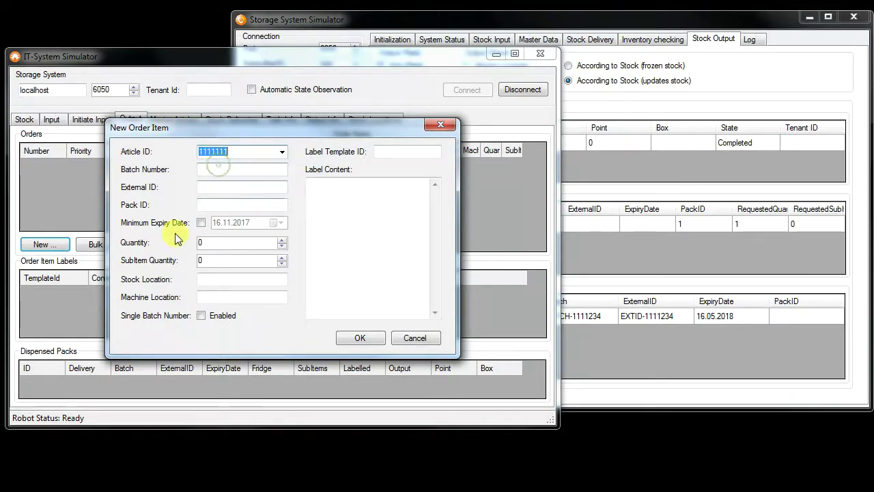
{"action": "left_click", "coordinate": [281, 240]}
{"action": "left_click", "coordinate": [281, 240]}
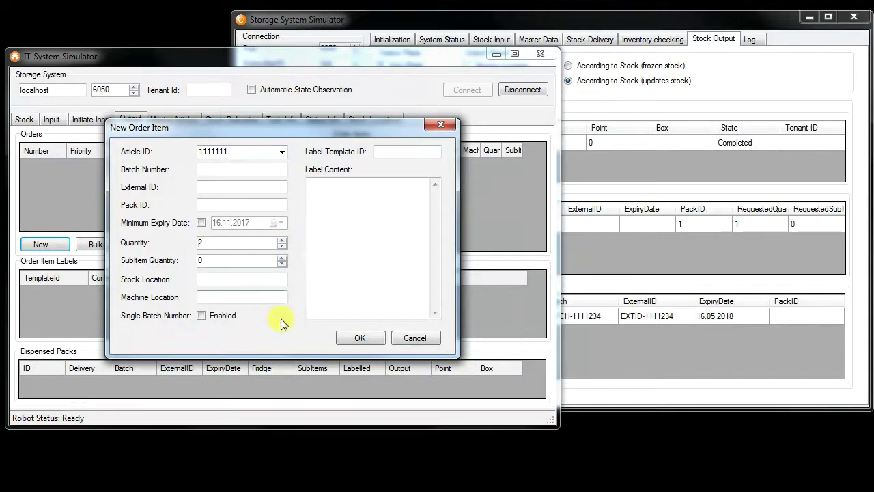
{"action": "left_click", "coordinate": [360, 337]}
{"action": "left_click", "coordinate": [333, 282]}
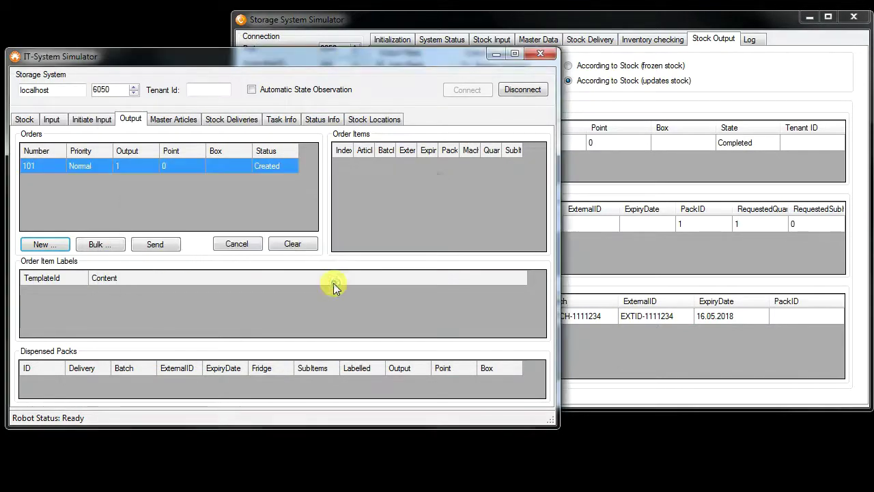
Send the new output order and switch to the Storage System Simulator to check the requested outputs
{"action": "left_click", "coordinate": [166, 243]}
{"action": "left_click", "coordinate": [712, 102]}
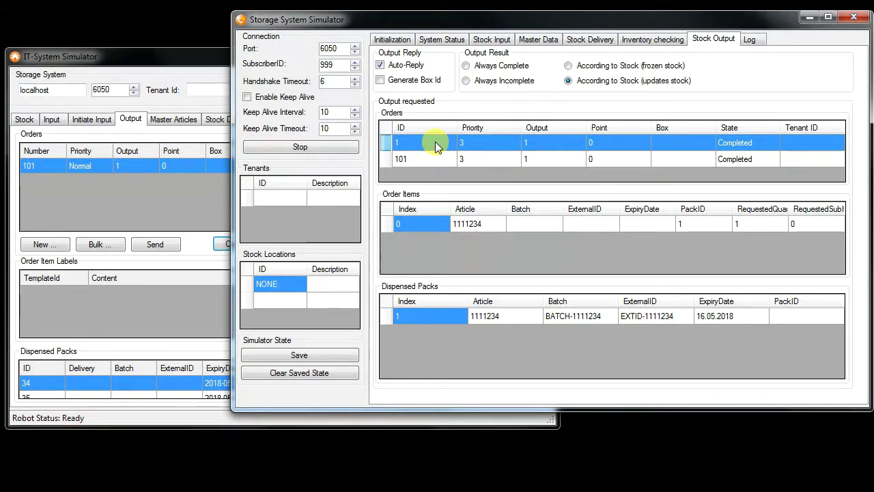
Examine the requested items and dispensed packs of output order 101, and the inventory pack counts
{"action": "left_click", "coordinate": [429, 160]}
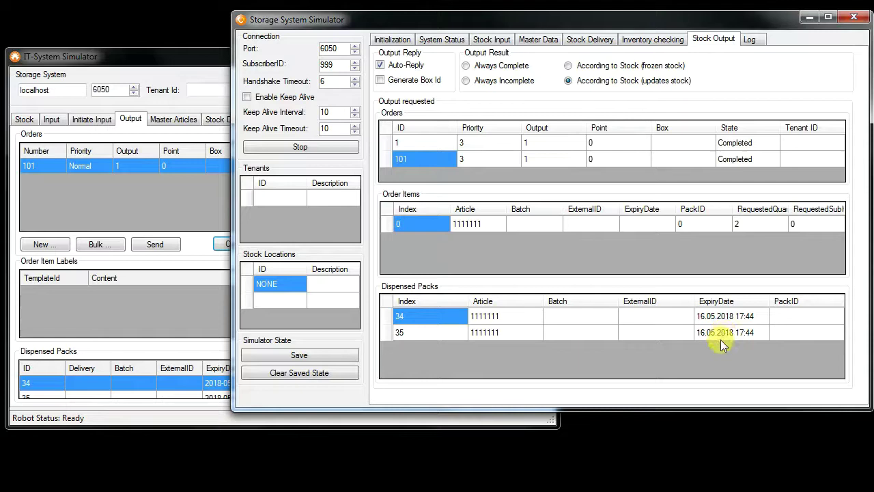
{"action": "left_click", "coordinate": [636, 38]}
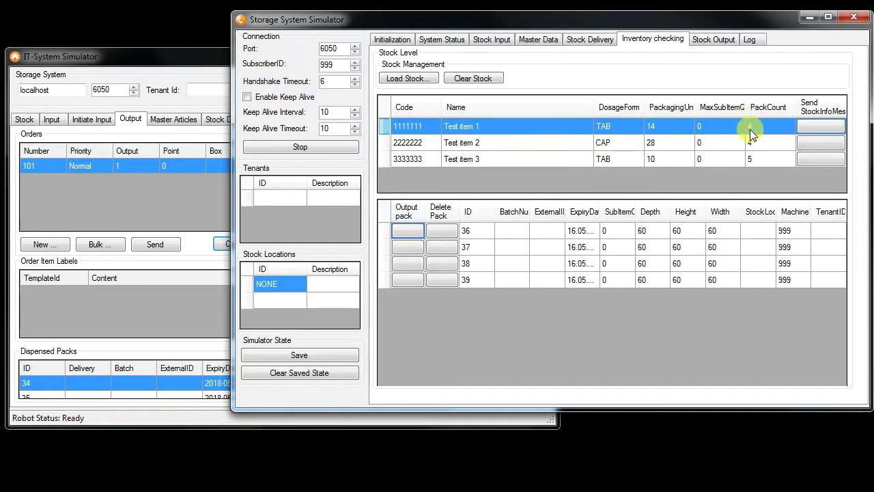
Review the OutputRequest, OutputResponse and OutputMessage log entries for order 101
{"action": "left_click", "coordinate": [755, 40]}
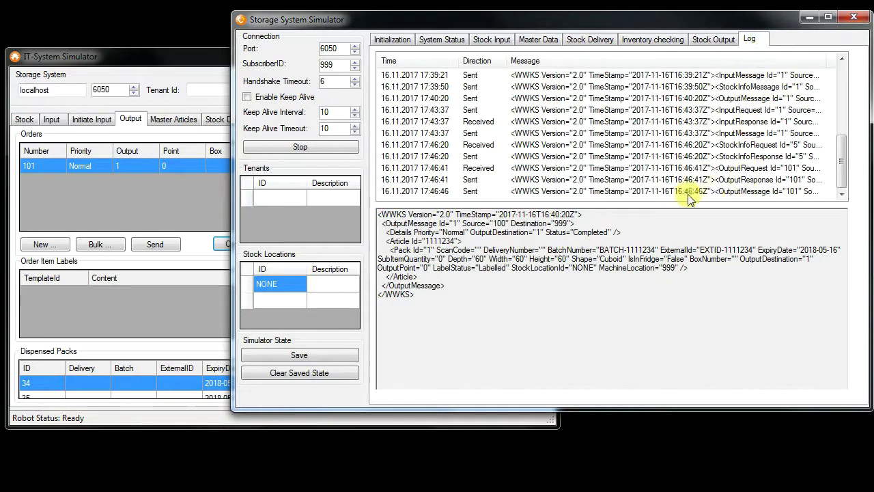
{"action": "left_click", "coordinate": [730, 168]}
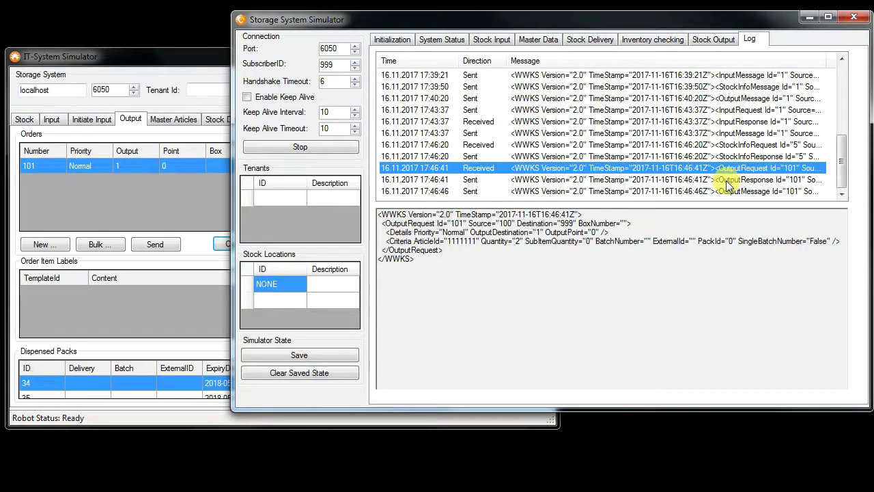
{"action": "left_click", "coordinate": [728, 179]}
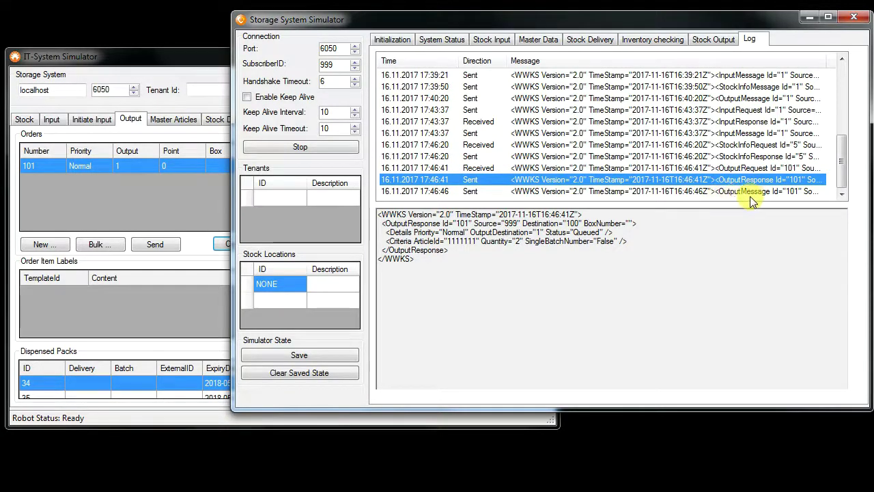
{"action": "left_click", "coordinate": [738, 196]}
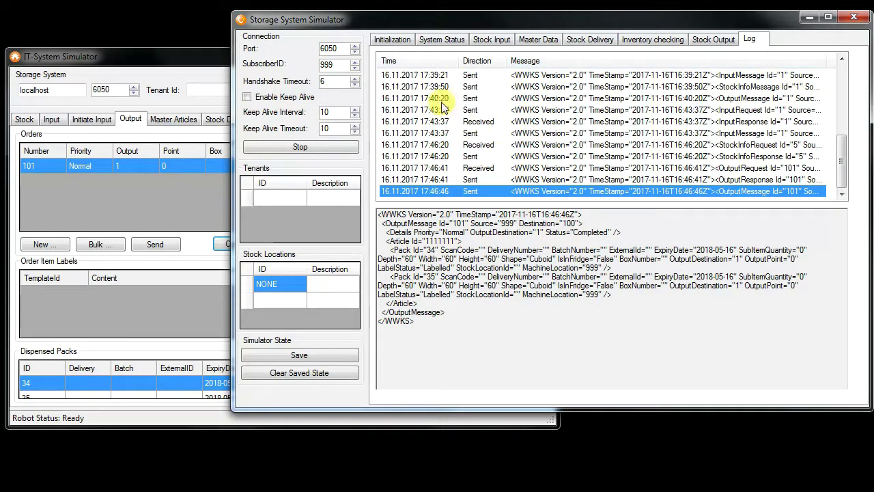
Return to the connection overview, try twice to save the simulator state, and quit the Storage System Simulator
{"action": "left_click", "coordinate": [392, 39]}
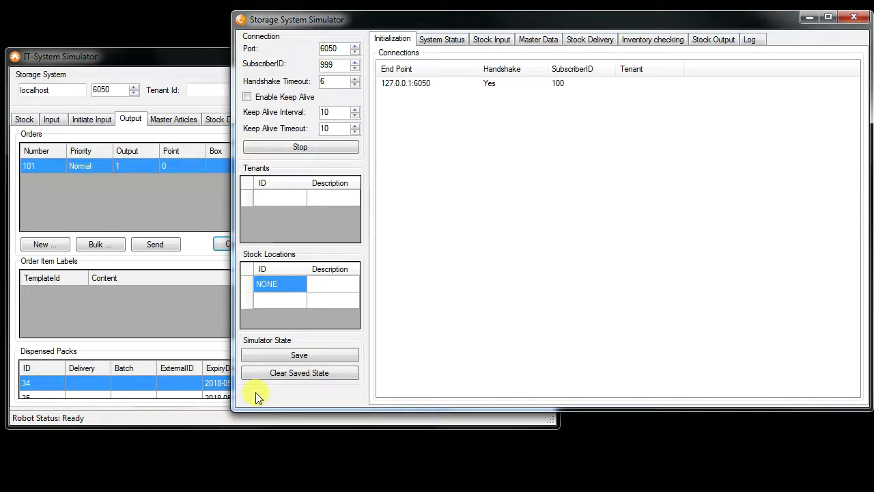
{"action": "left_click", "coordinate": [302, 354]}
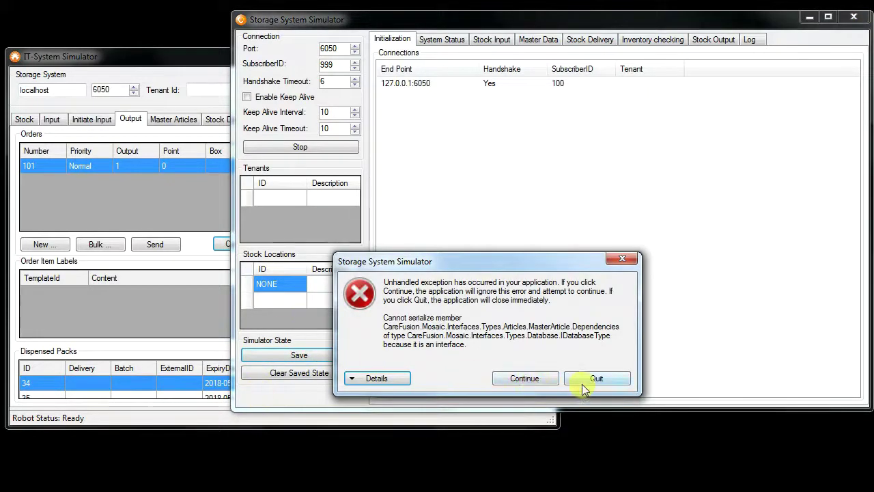
{"action": "left_click", "coordinate": [522, 379]}
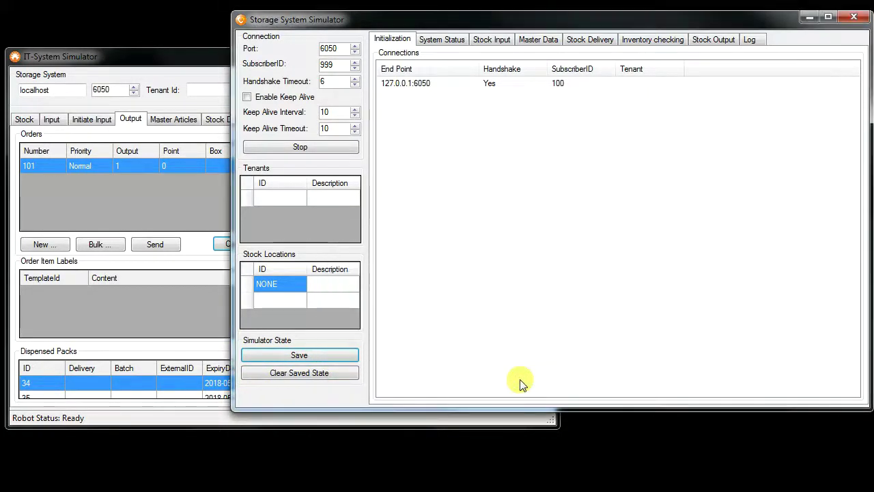
{"action": "left_click", "coordinate": [297, 357]}
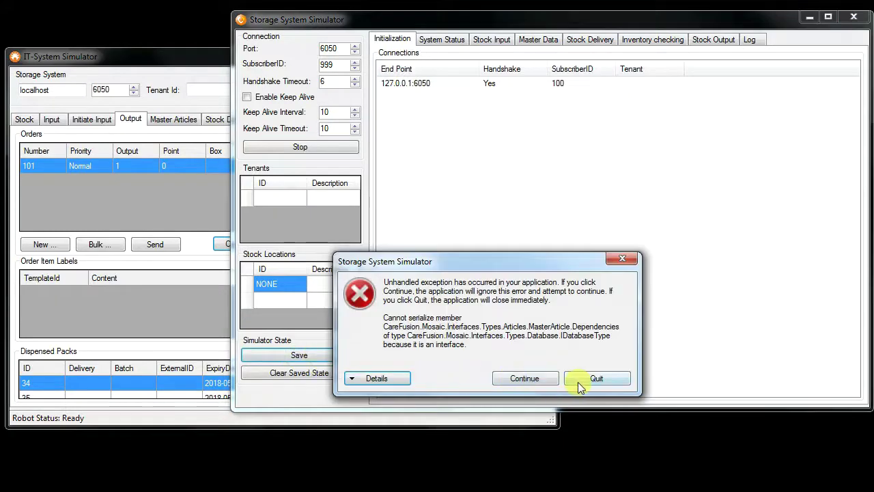
{"action": "left_click", "coordinate": [595, 378]}
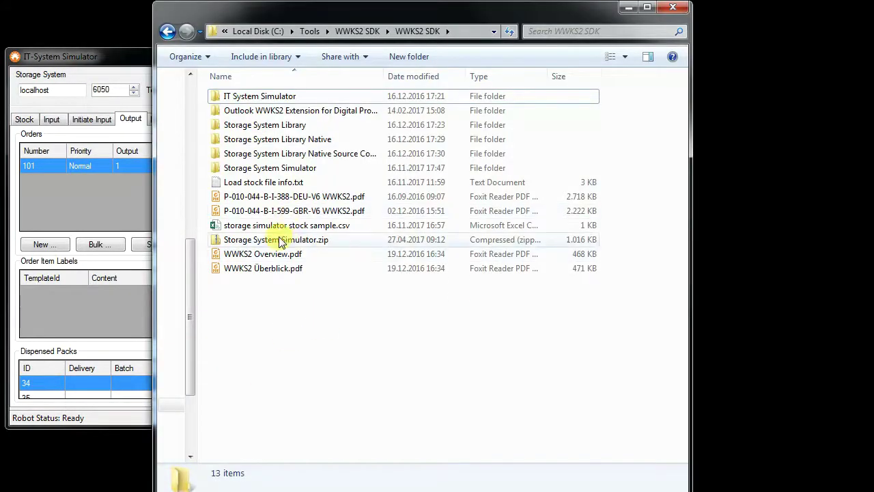
Try to start StorageSystemSimulator.exe from the Storage System Simulator folder in File Explorer, and close the program
{"action": "double_click", "coordinate": [260, 168]}
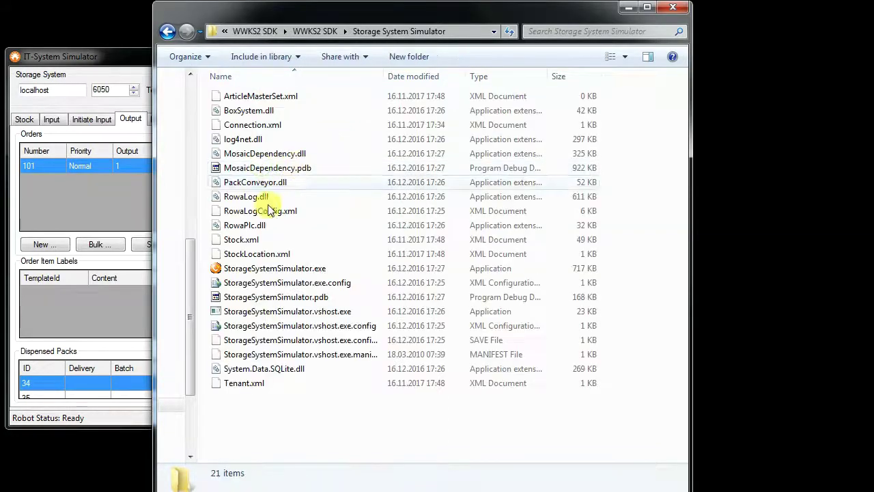
{"action": "left_click", "coordinate": [262, 268]}
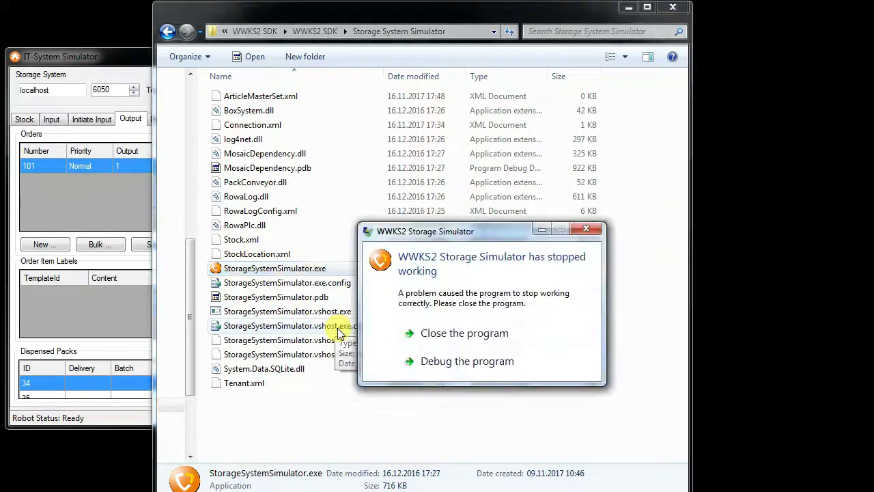
{"action": "left_click", "coordinate": [513, 340]}
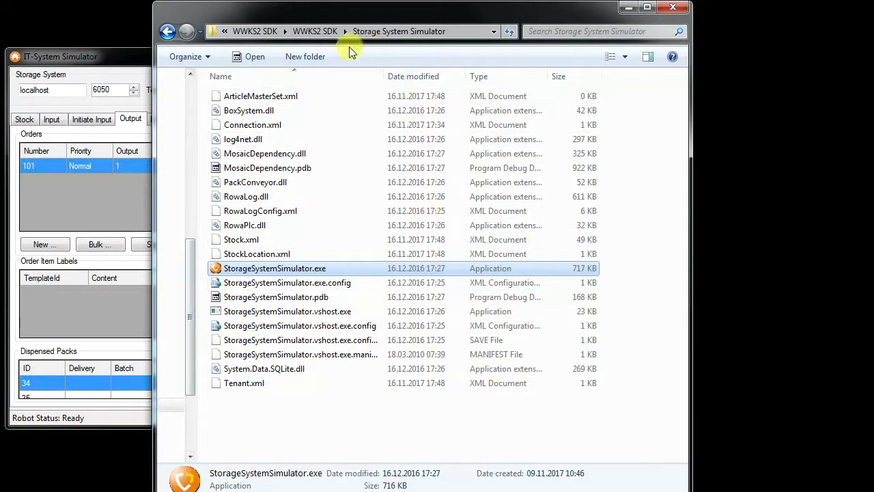
Delete ArticleMasterSet.xml, Connection.xml, Stock.xml, StockLocation.xml and Tenant.xml from the simulator folder, moving them to the Recycle Bin
{"action": "left_click", "coordinate": [300, 96]}
{"action": "left_click", "coordinate": [277, 124], "text": "ctrl"}
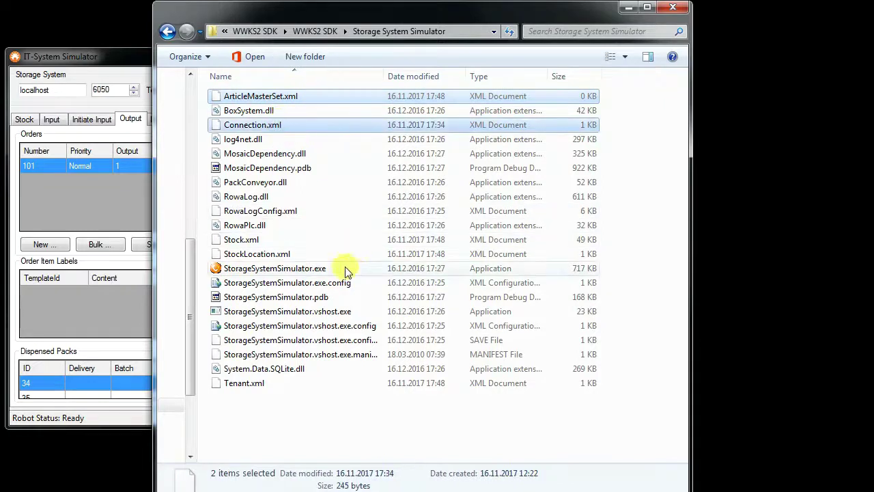
{"action": "left_click", "coordinate": [263, 239], "text": "ctrl"}
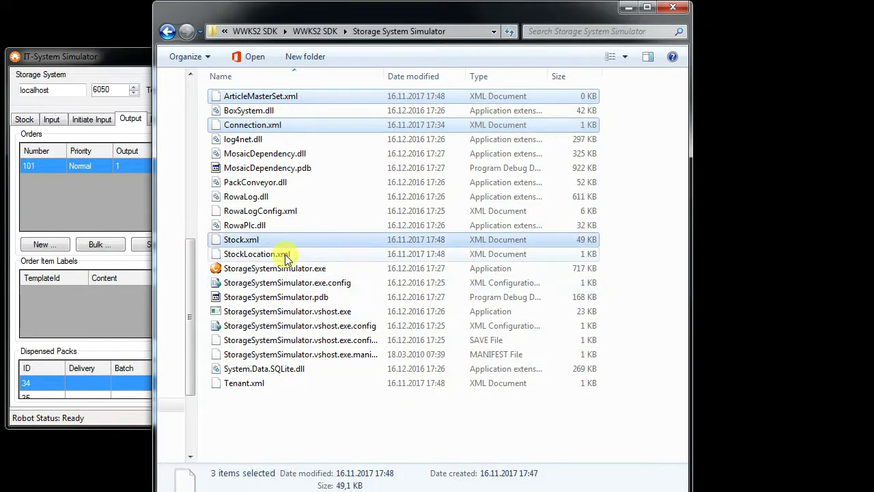
{"action": "left_click", "coordinate": [254, 382], "text": "ctrl"}
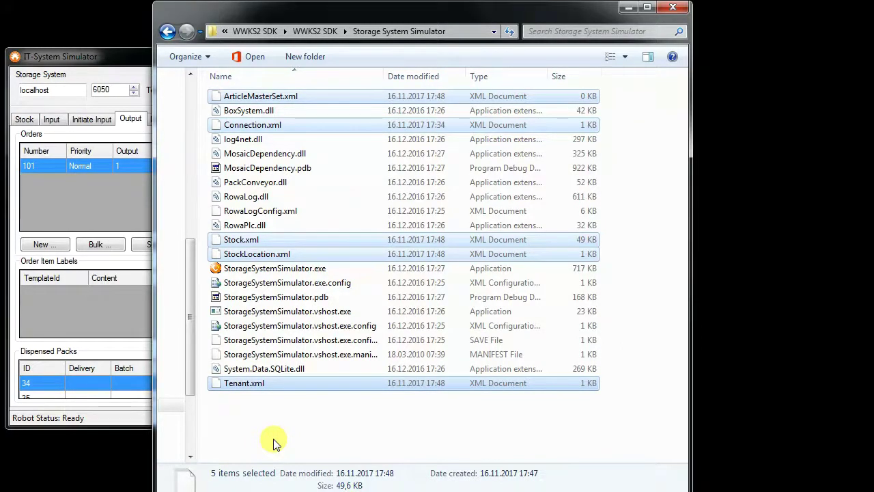
{"action": "key", "text": "Delete"}
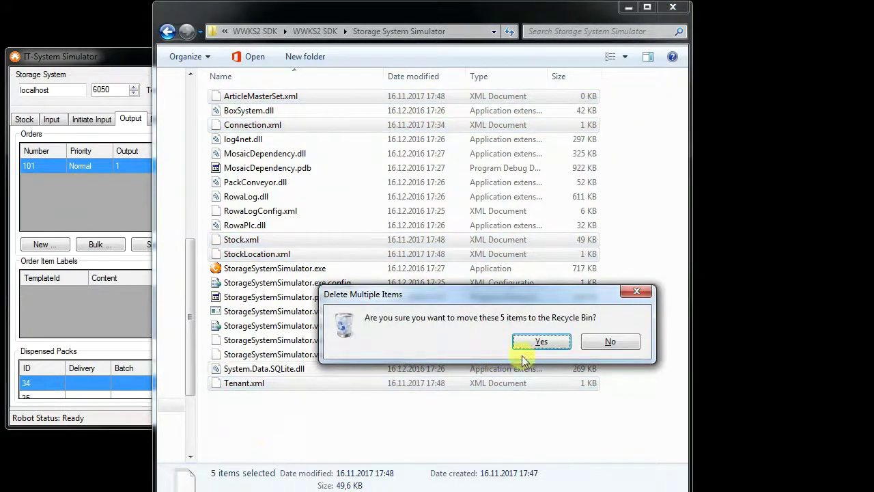
{"action": "left_click", "coordinate": [539, 342]}
Start StorageSystemSimulator.exe again, inspect its connection and simulator state settings, and close it
{"action": "double_click", "coordinate": [263, 216]}
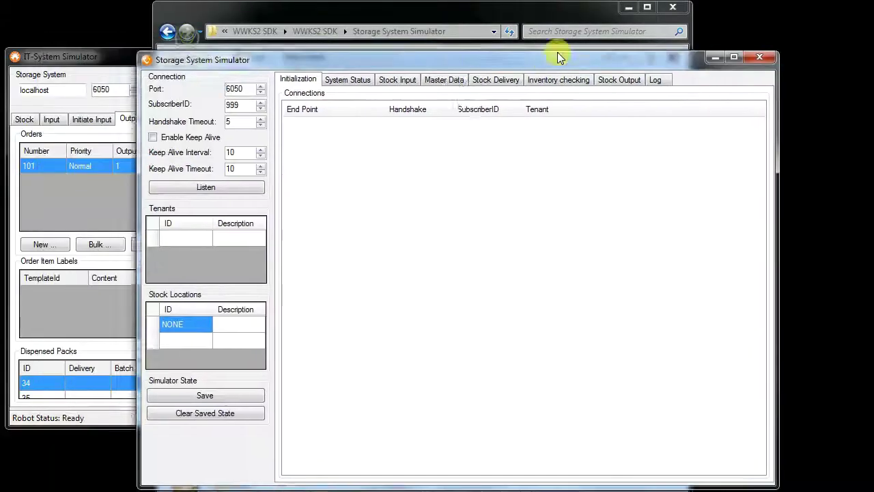
{"action": "left_click_drag", "start_coordinate": [542, 27], "coordinate": [613, 35]}
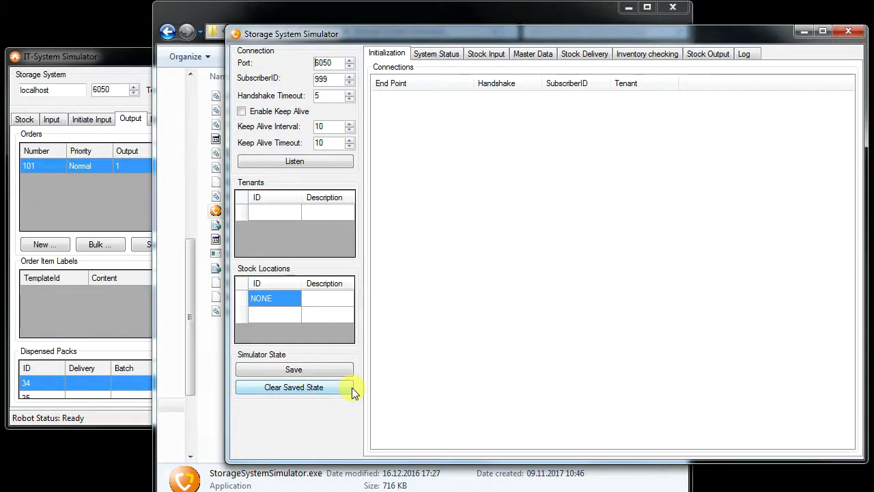
{"action": "left_click", "coordinate": [858, 32]}
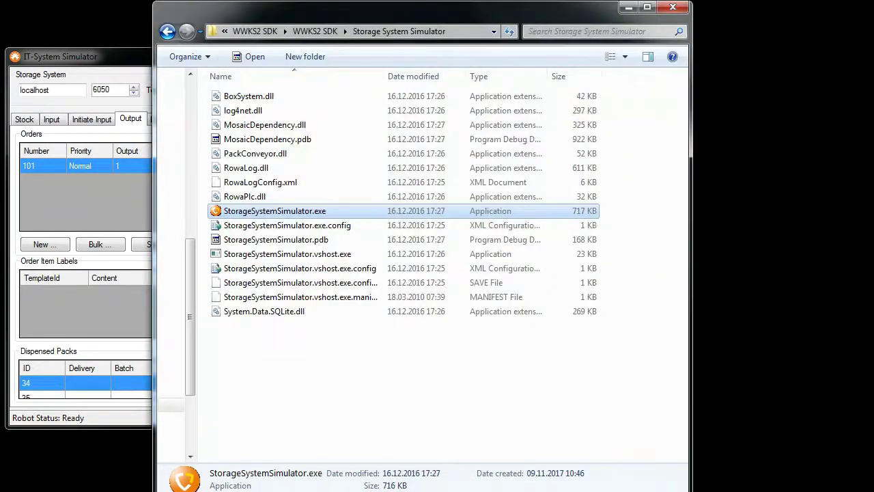